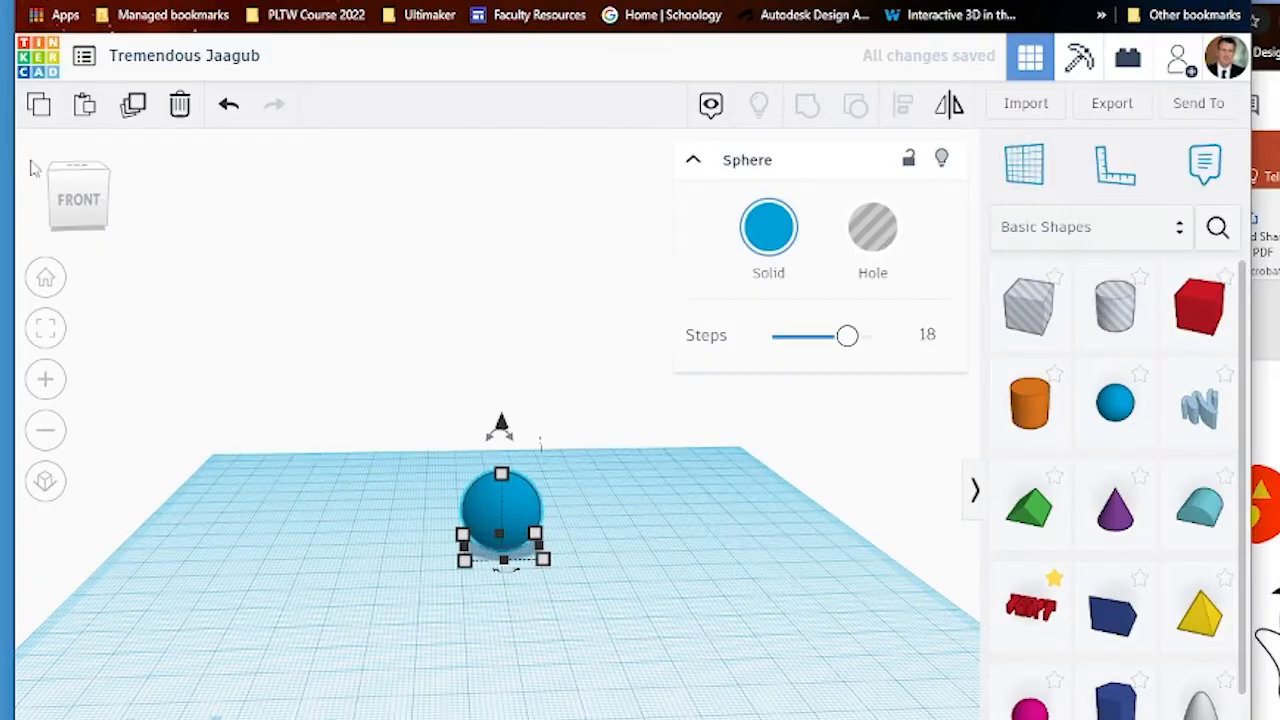
Step: From the top view, enlarge the sphere's footprint to 42 by 42 mm
{"action": "left_click", "coordinate": [84, 174]}
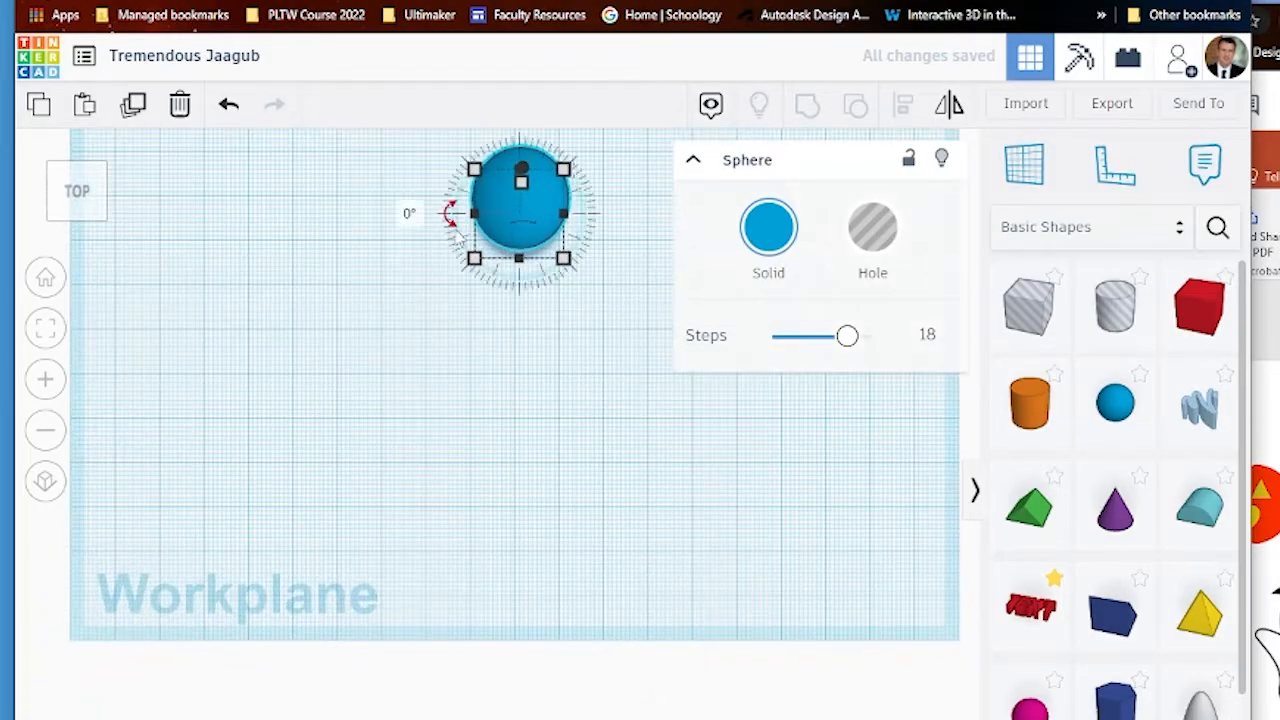
{"action": "left_click_drag", "start_coordinate": [484, 262], "coordinate": [386, 360]}
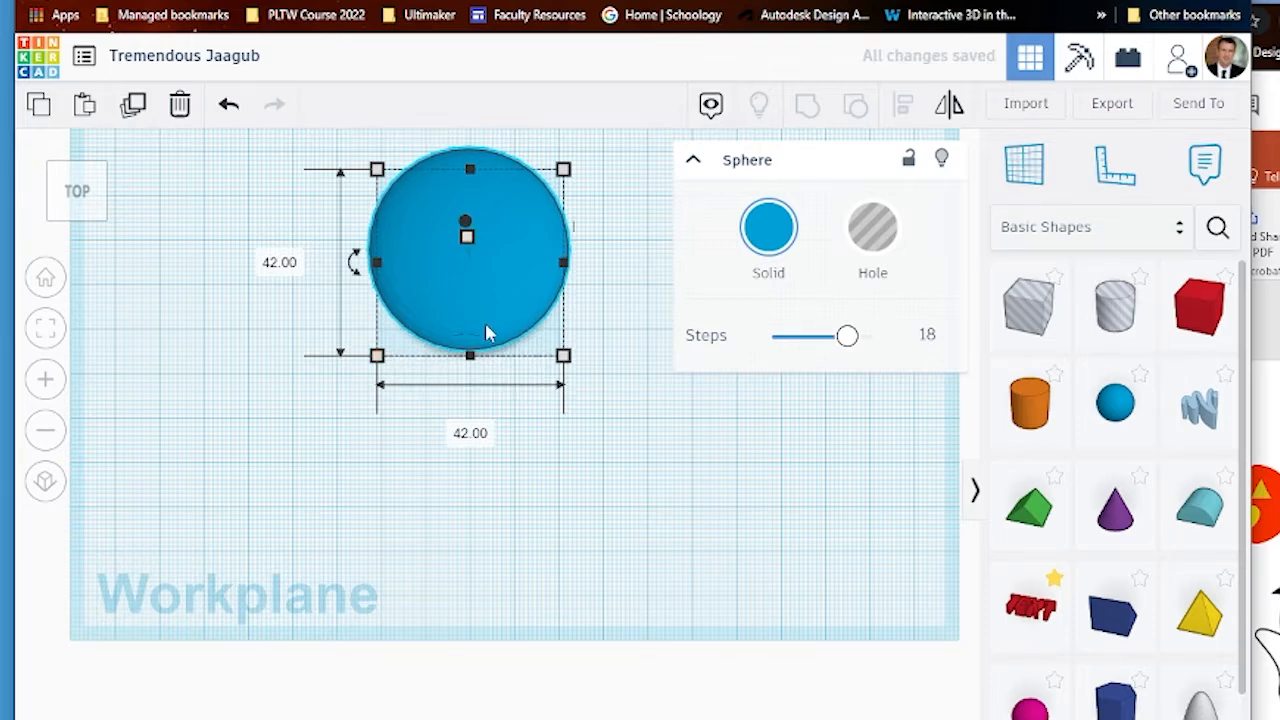
Step: Duplicate the flattened sphere and move the copy 27 mm away so that it overlaps the original
{"action": "scroll", "coordinate": [499, 400], "scroll_direction": "down", "scroll_amount": 5}
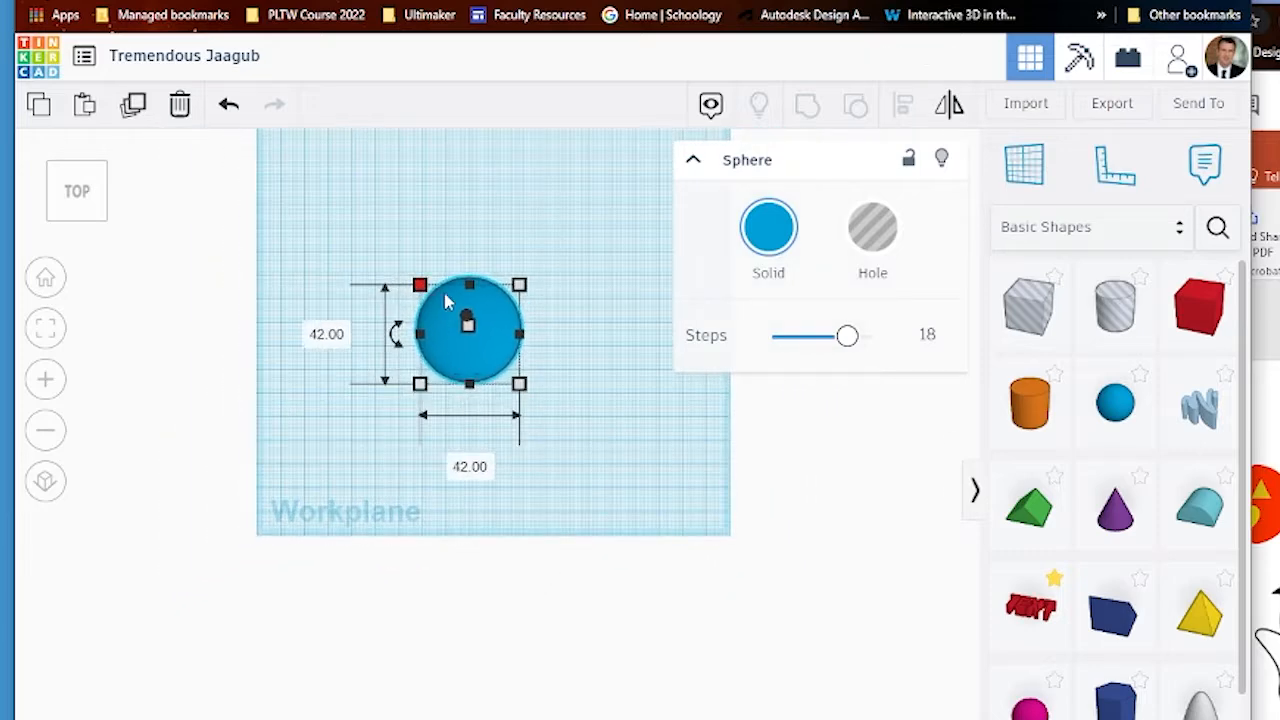
{"action": "left_click", "coordinate": [133, 103]}
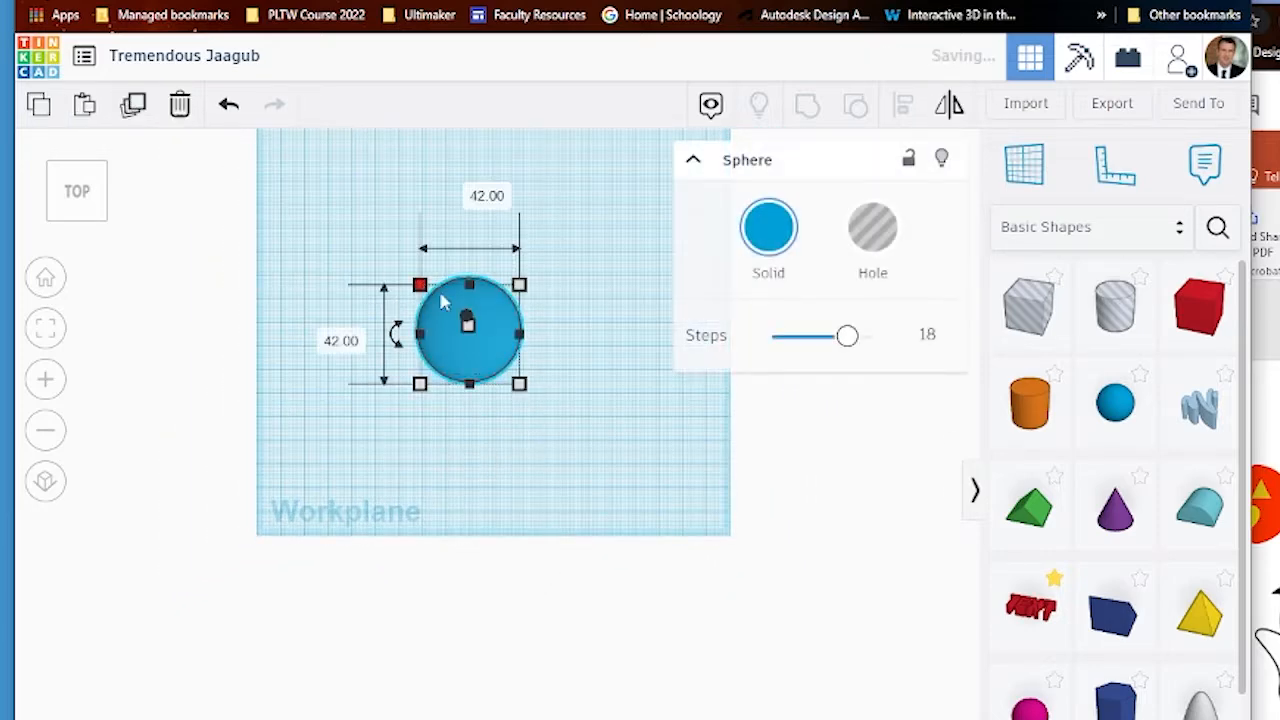
{"action": "left_click_drag", "start_coordinate": [454, 300], "coordinate": [453, 238]}
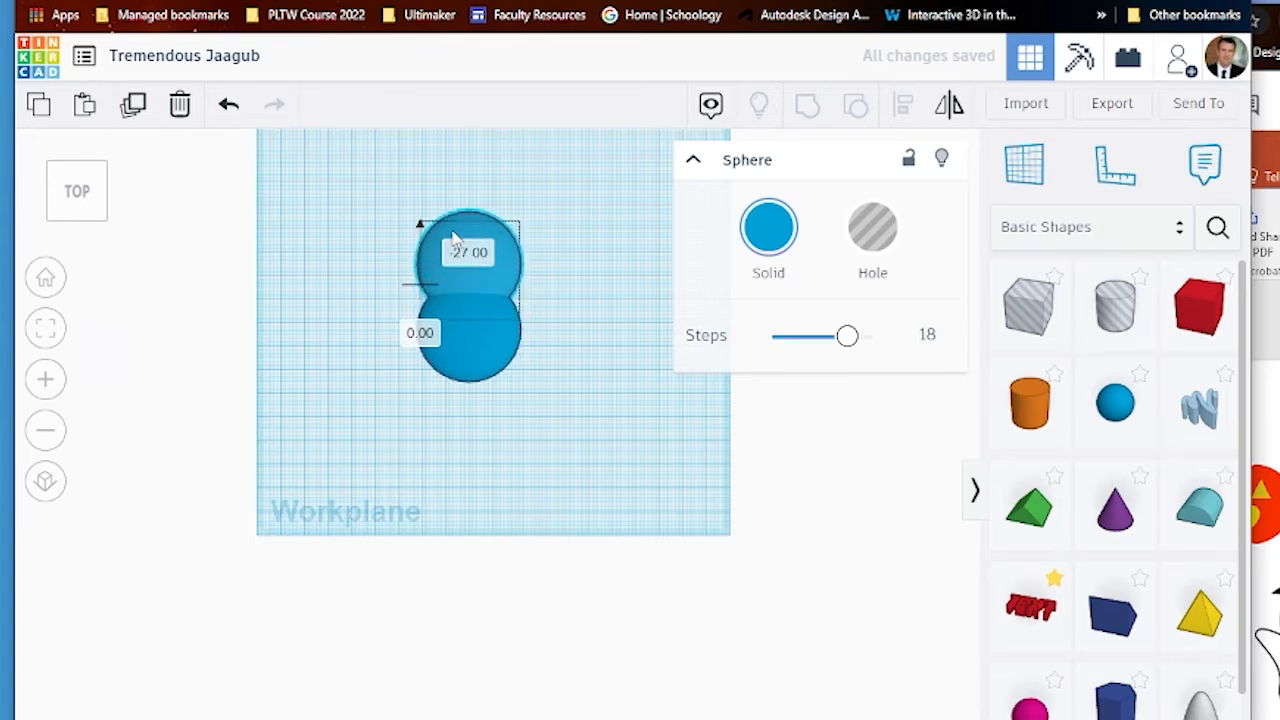
{"action": "left_click_drag", "start_coordinate": [453, 236], "coordinate": [453, 237]}
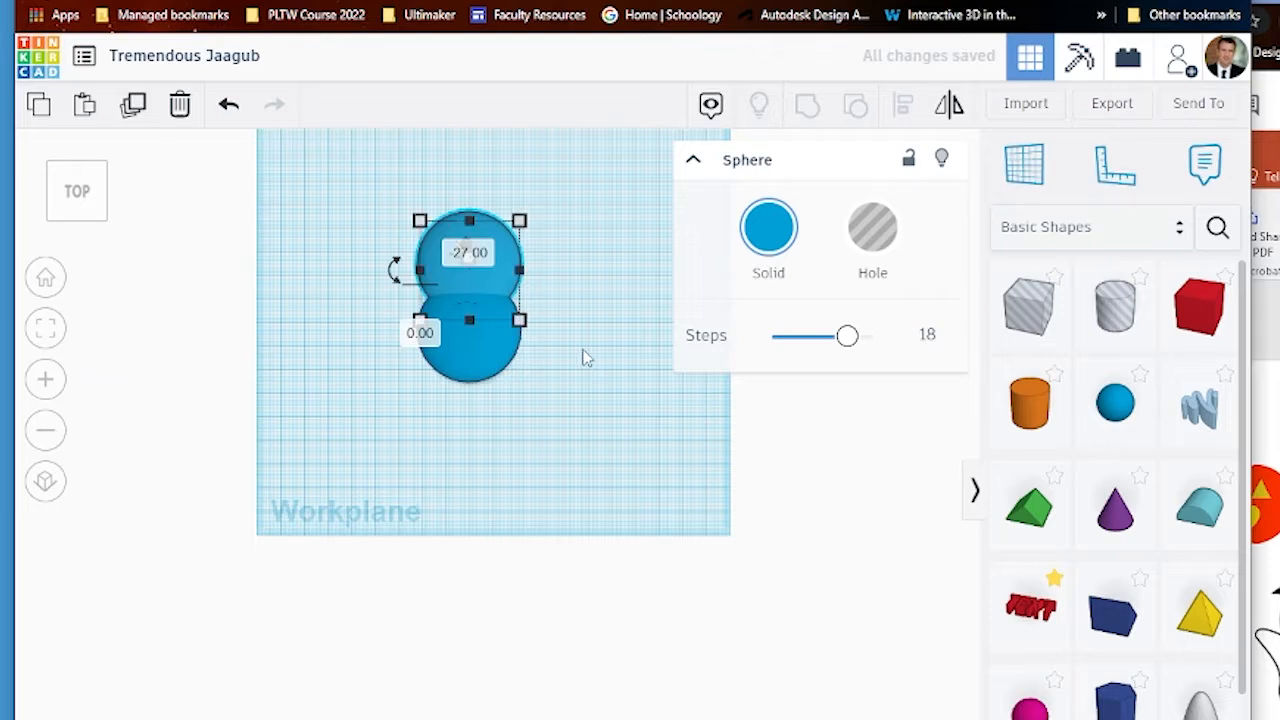
Step: Duplicate the overlapping sphere pair, rotate the copy slightly about the vertical axis, and repeat the duplication until the pairs form a full round
{"action": "left_click", "coordinate": [561, 300]}
{"action": "left_click_drag", "start_coordinate": [566, 212], "coordinate": [394, 426]}
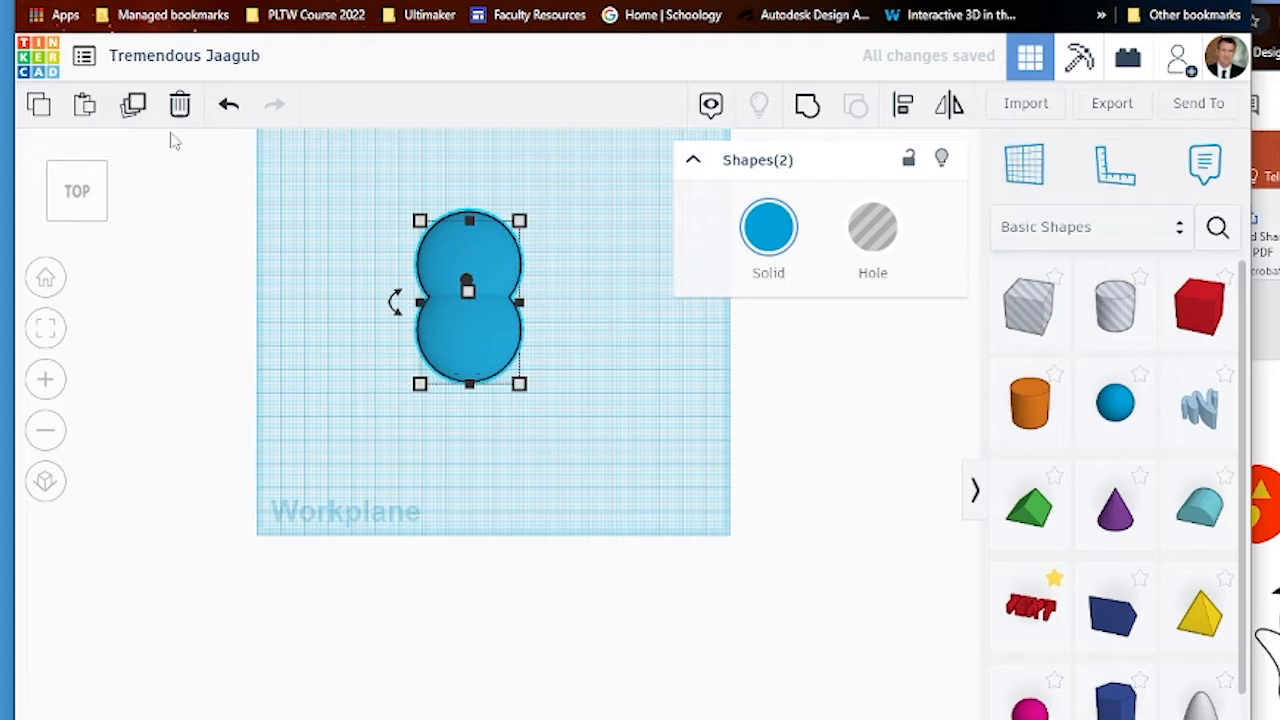
{"action": "left_click", "coordinate": [134, 122]}
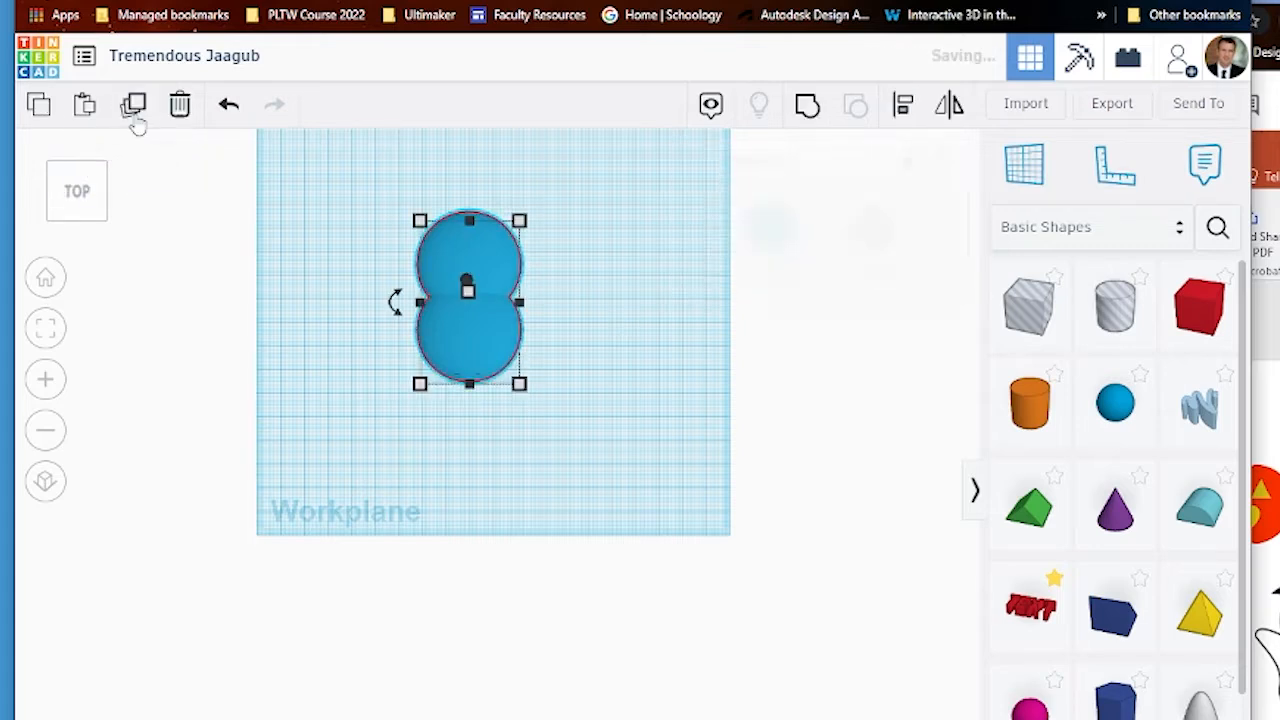
{"action": "left_click_drag", "start_coordinate": [397, 307], "coordinate": [394, 332]}
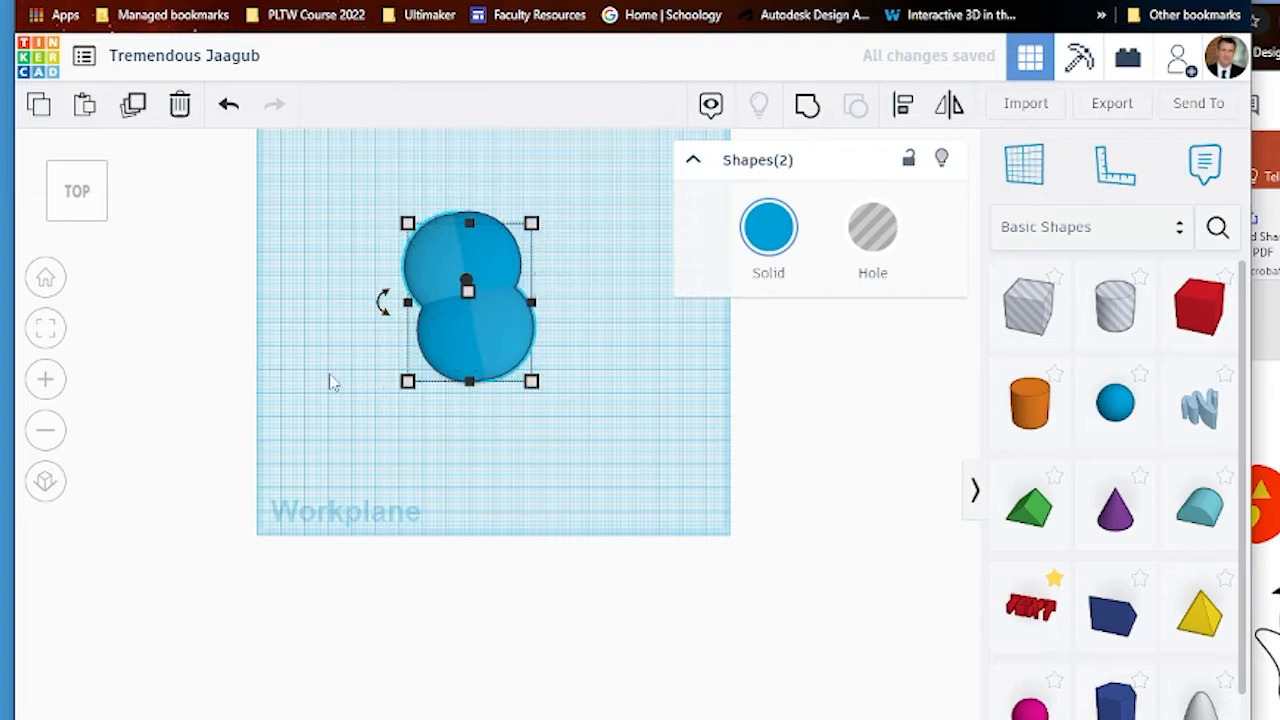
{"action": "left_click", "coordinate": [137, 118]}
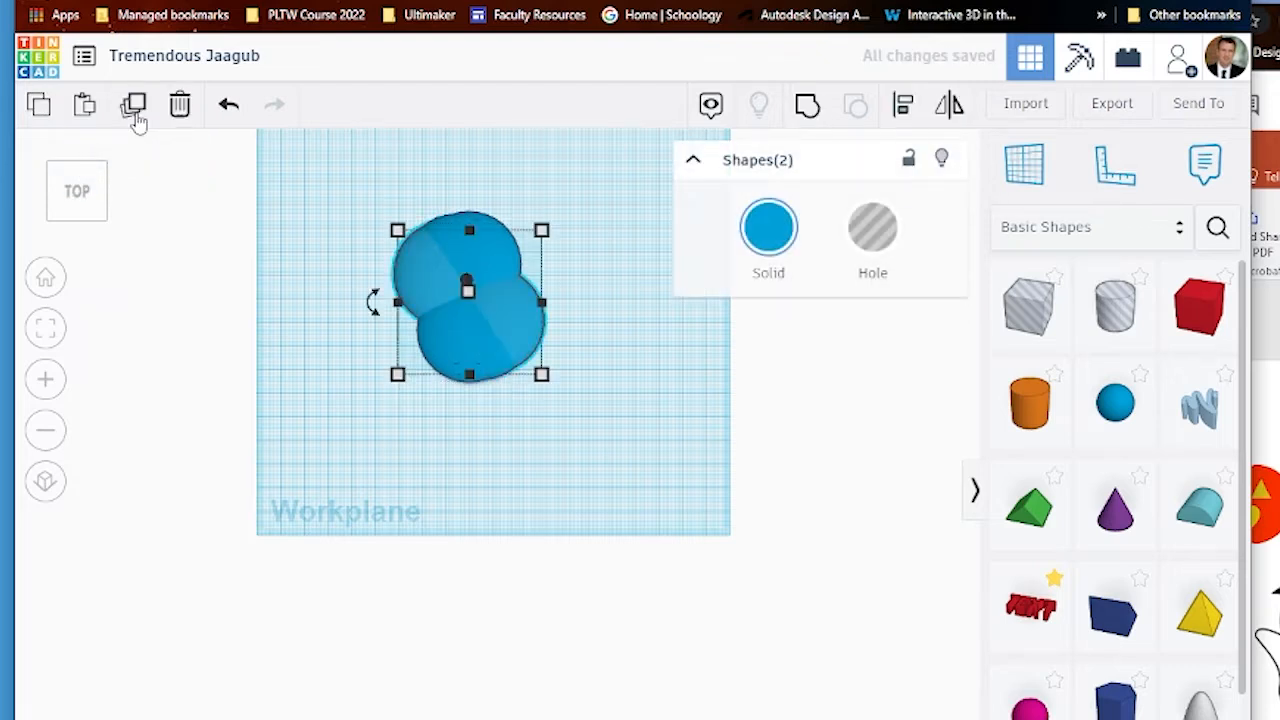
{"action": "left_click", "coordinate": [138, 119]}
{"action": "left_click", "coordinate": [138, 119]}
{"action": "left_click", "coordinate": [138, 119]}
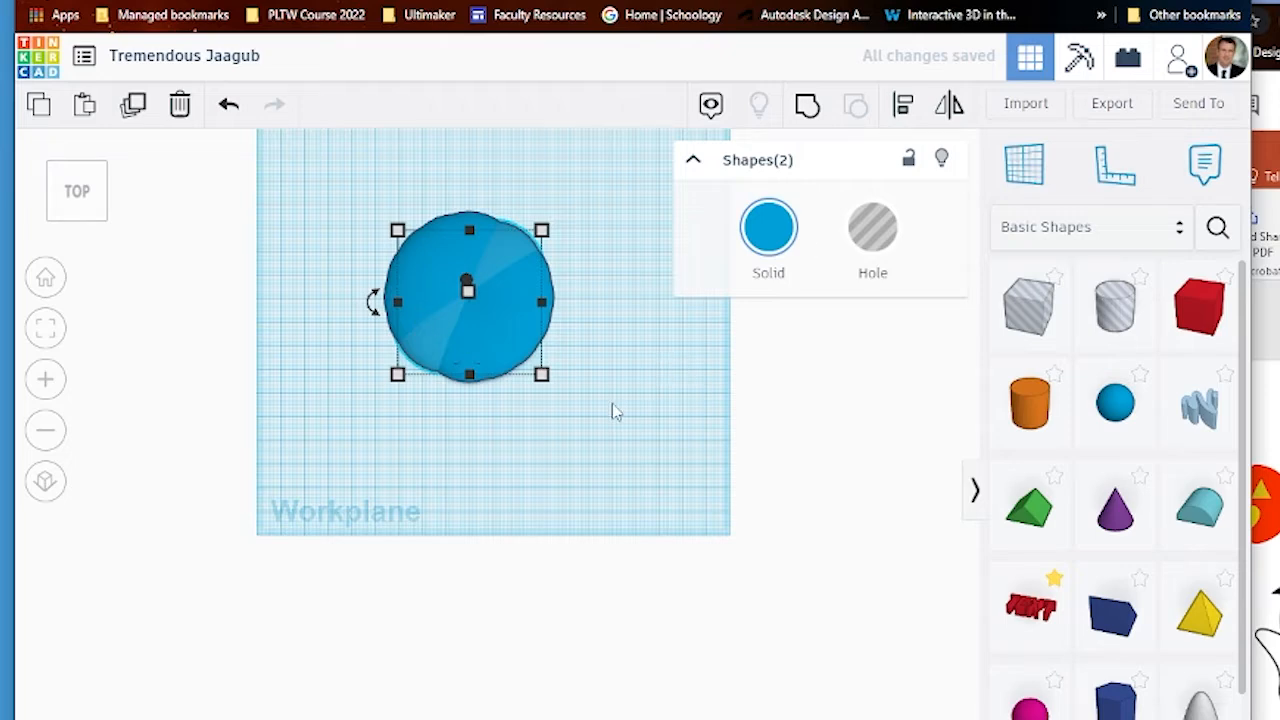
Step: Try to raise the last duplicated sphere pair to a height of 45 mm, and undo the change
{"action": "right_click_drag", "start_coordinate": [632, 460], "coordinate": [571, 274]}
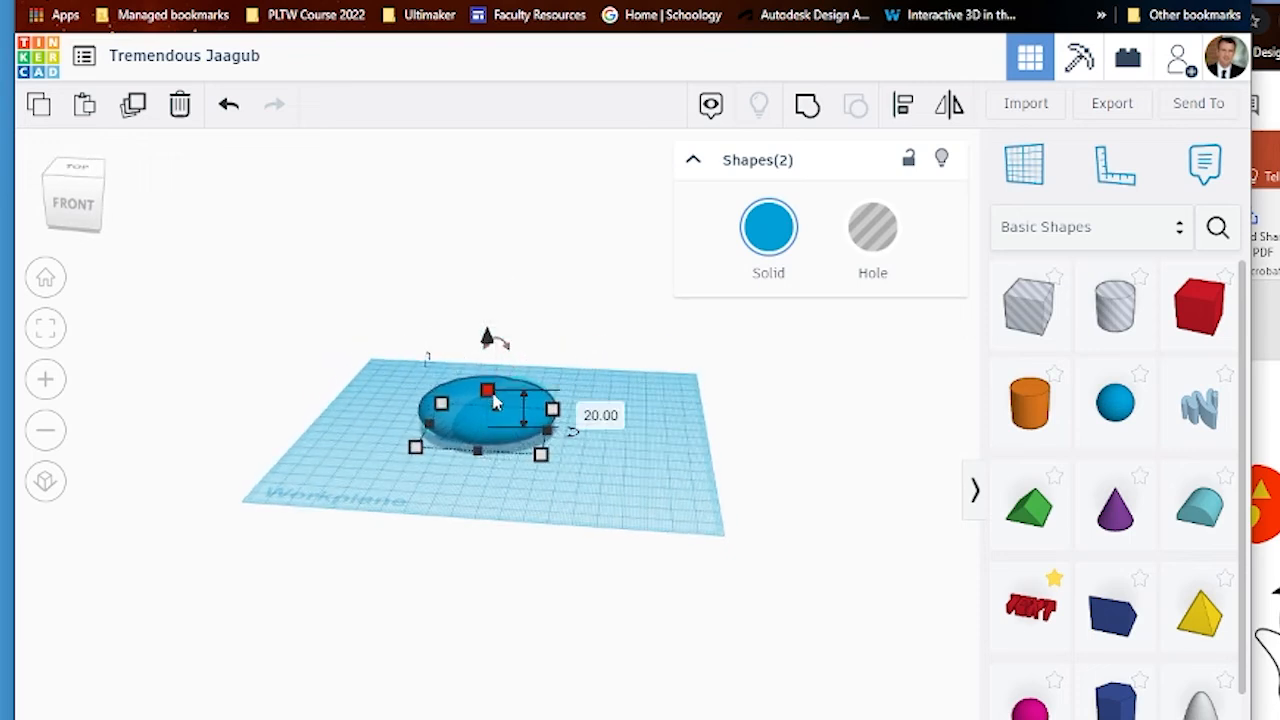
{"action": "left_click_drag", "start_coordinate": [487, 392], "coordinate": [489, 342]}
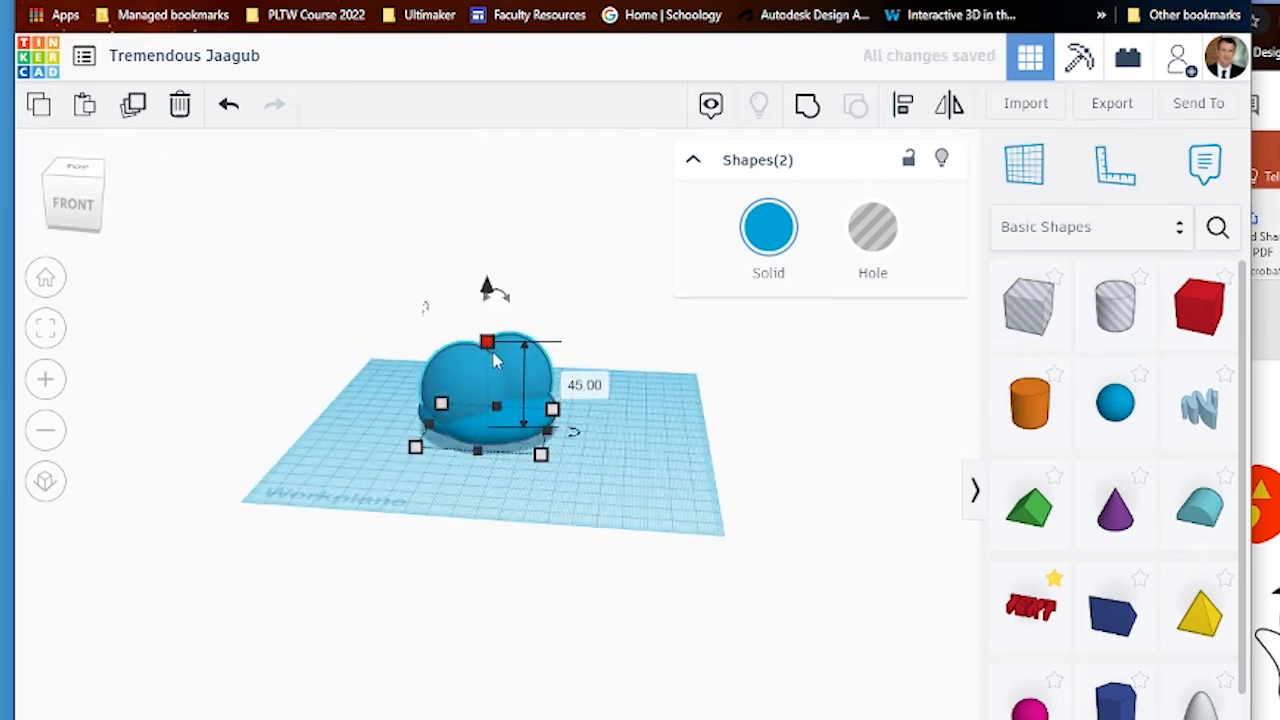
{"action": "key", "text": "ctrl+z"}
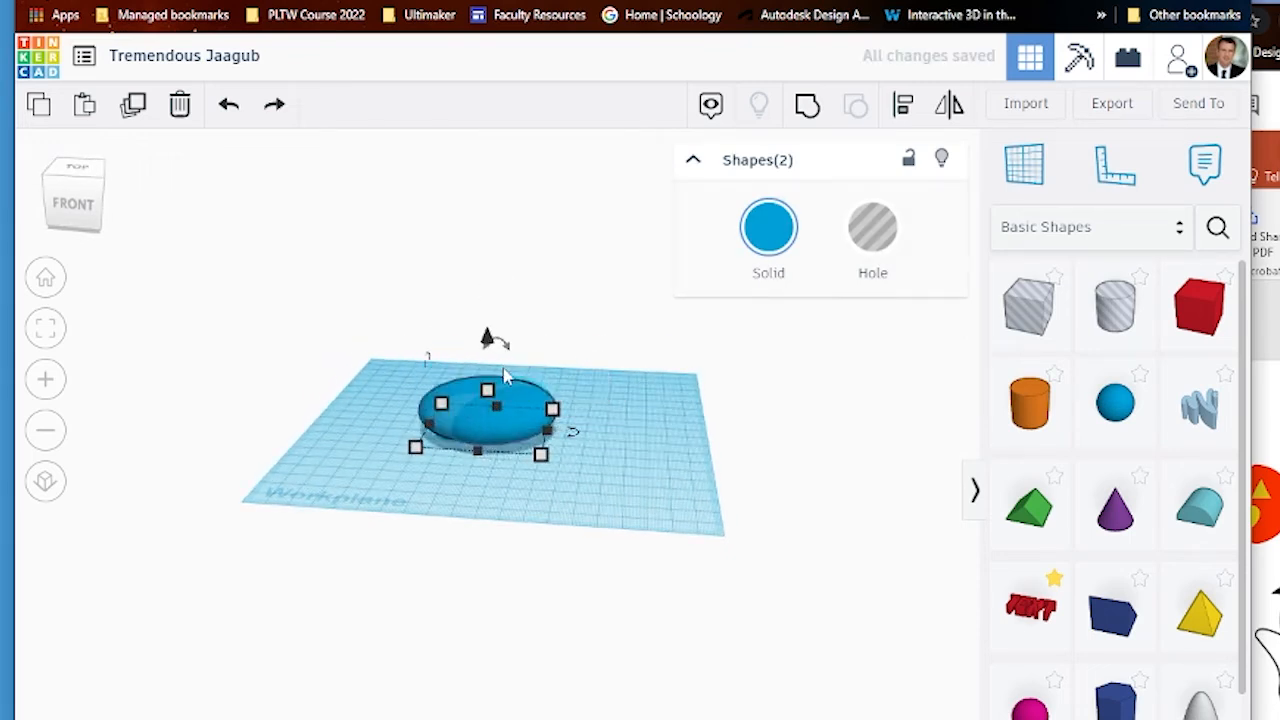
Step: Select all the sphere pairs and stretch them upward together into a tall pumpkin shape
{"action": "key", "text": "ctrl+z"}
{"action": "left_click_drag", "start_coordinate": [487, 392], "coordinate": [490, 318]}
{"action": "scroll", "coordinate": [487, 315], "scroll_direction": "up", "scroll_amount": 5}
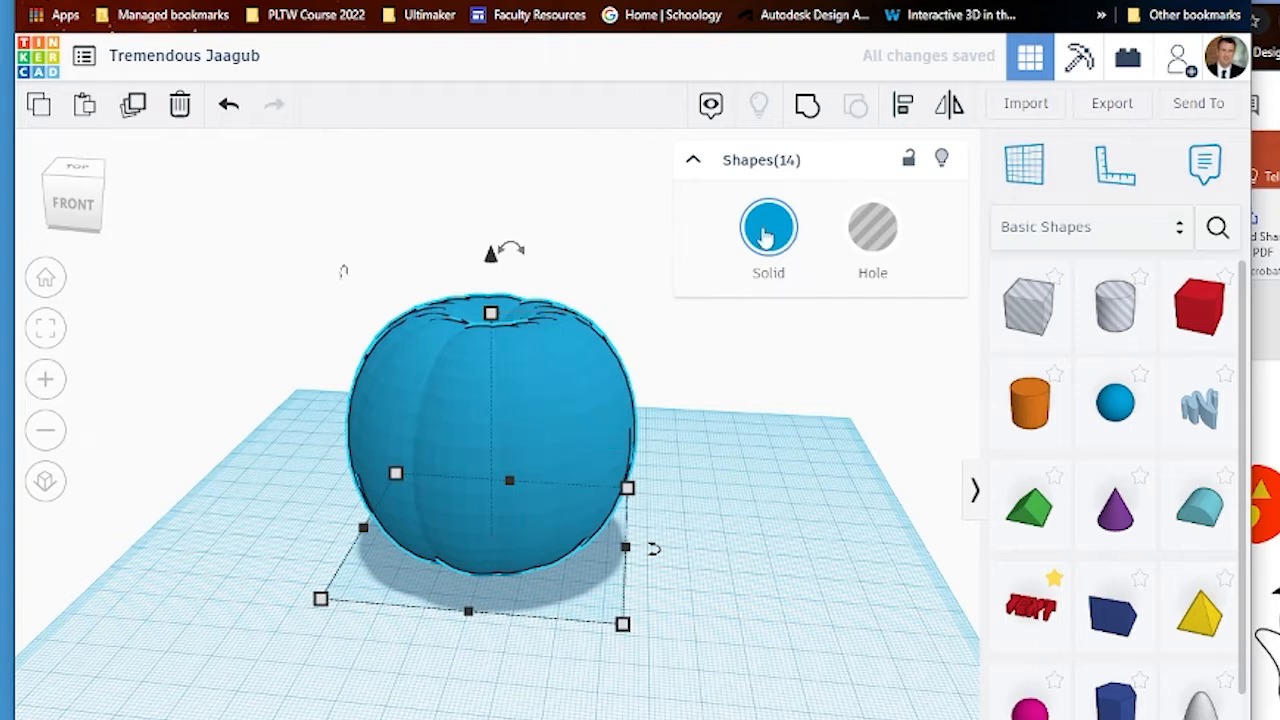
Step: Group all the spheres into one pumpkin body and colour it orange
{"action": "left_click", "coordinate": [806, 108]}
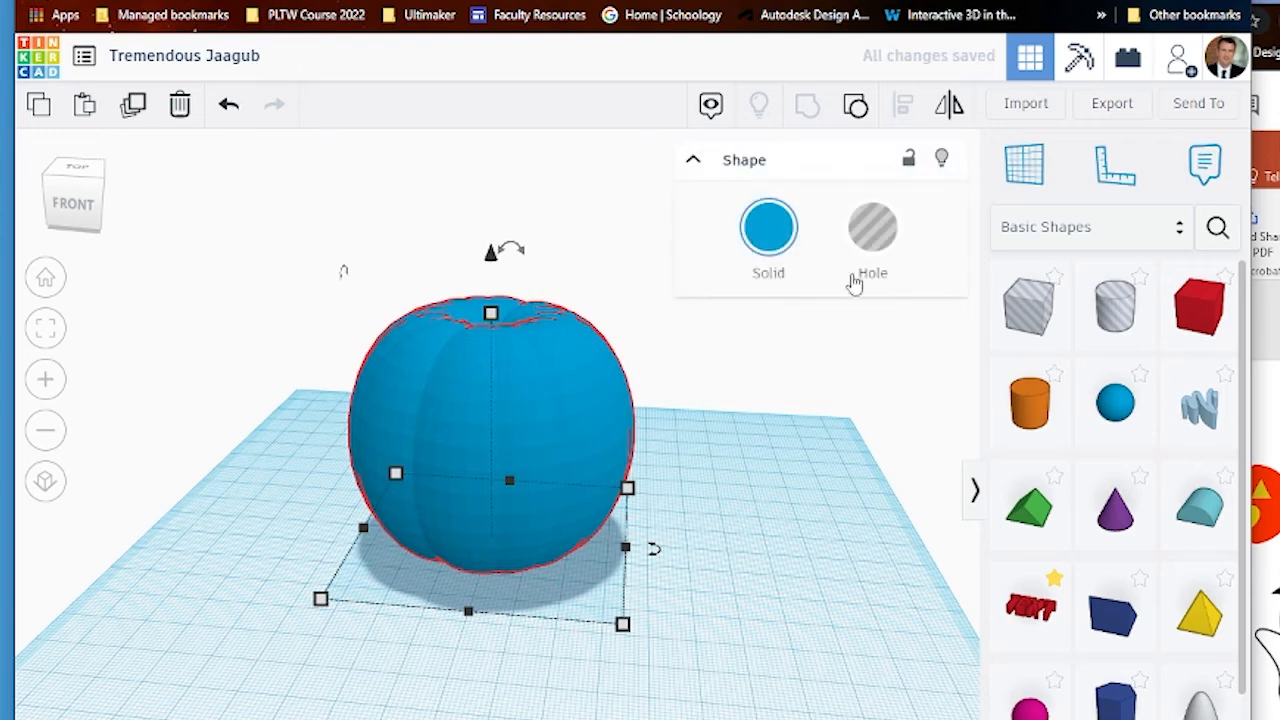
{"action": "left_click", "coordinate": [769, 225]}
{"action": "left_click", "coordinate": [778, 396]}
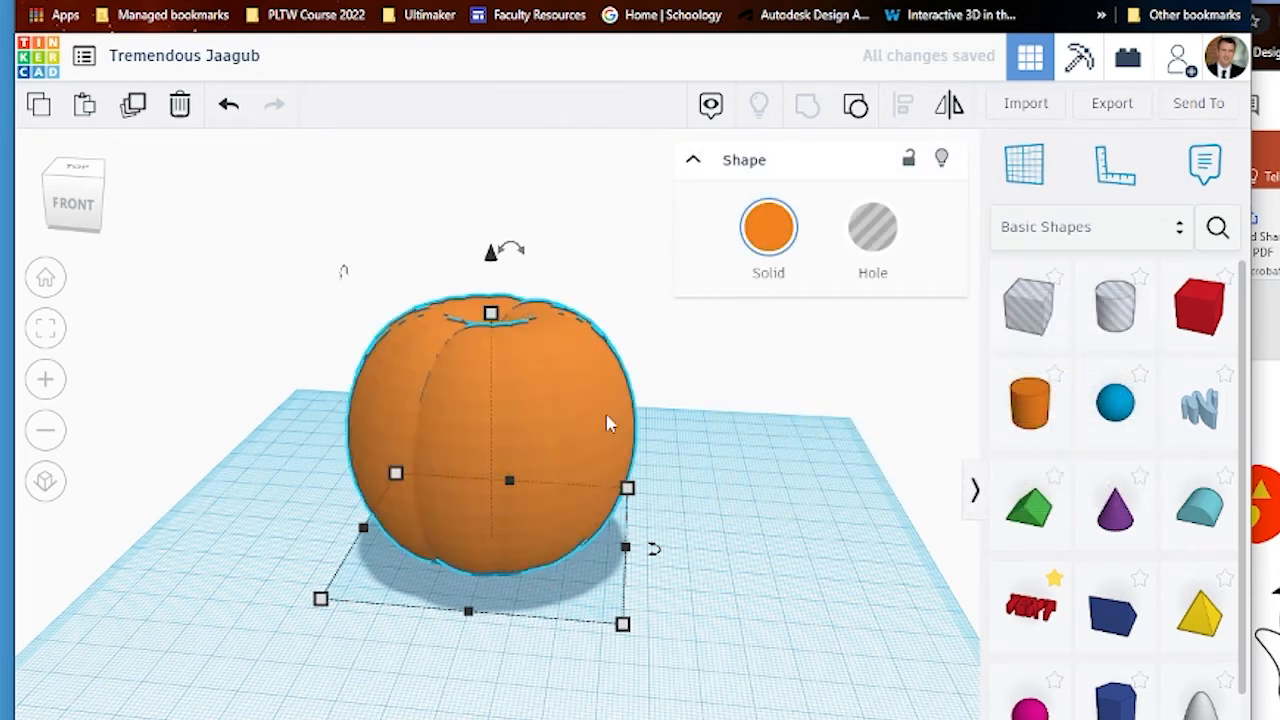
{"action": "left_click", "coordinate": [706, 432]}
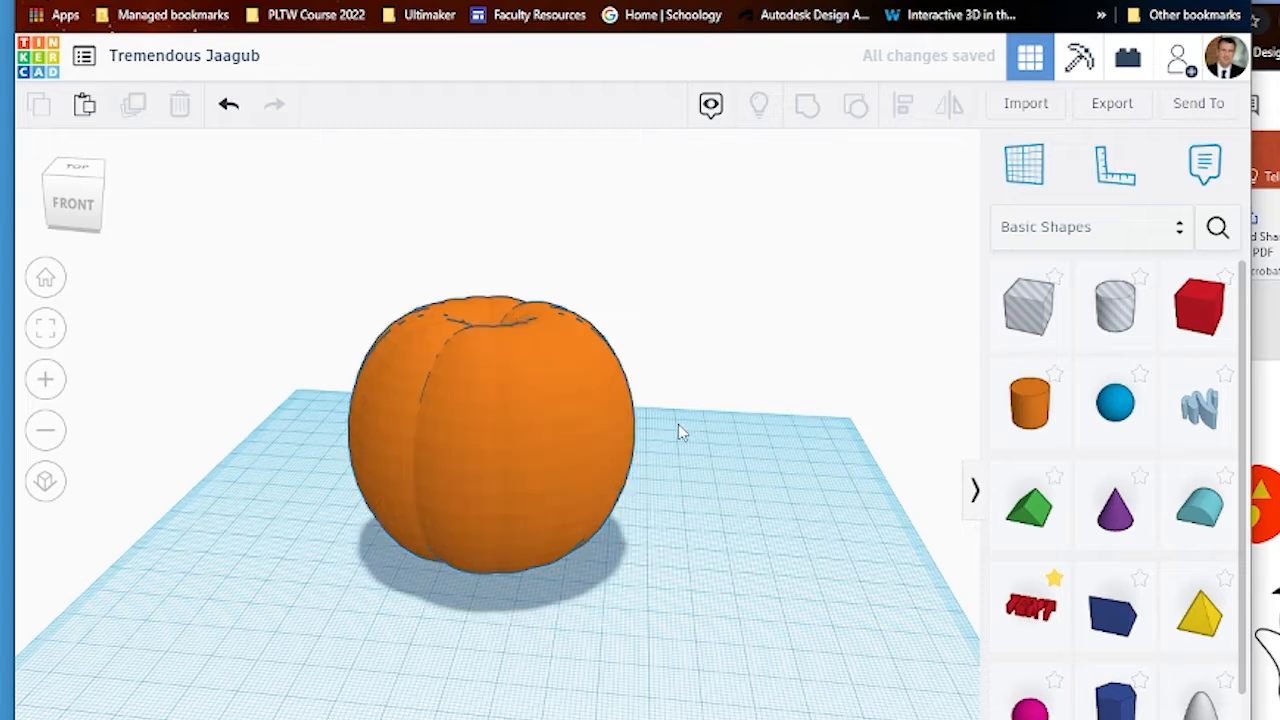
Step: Shift the pumpkin about 26.5 mm sideways and 7 mm in depth, and place a duplicate of it in the free space beside it
{"action": "left_click", "coordinate": [566, 410]}
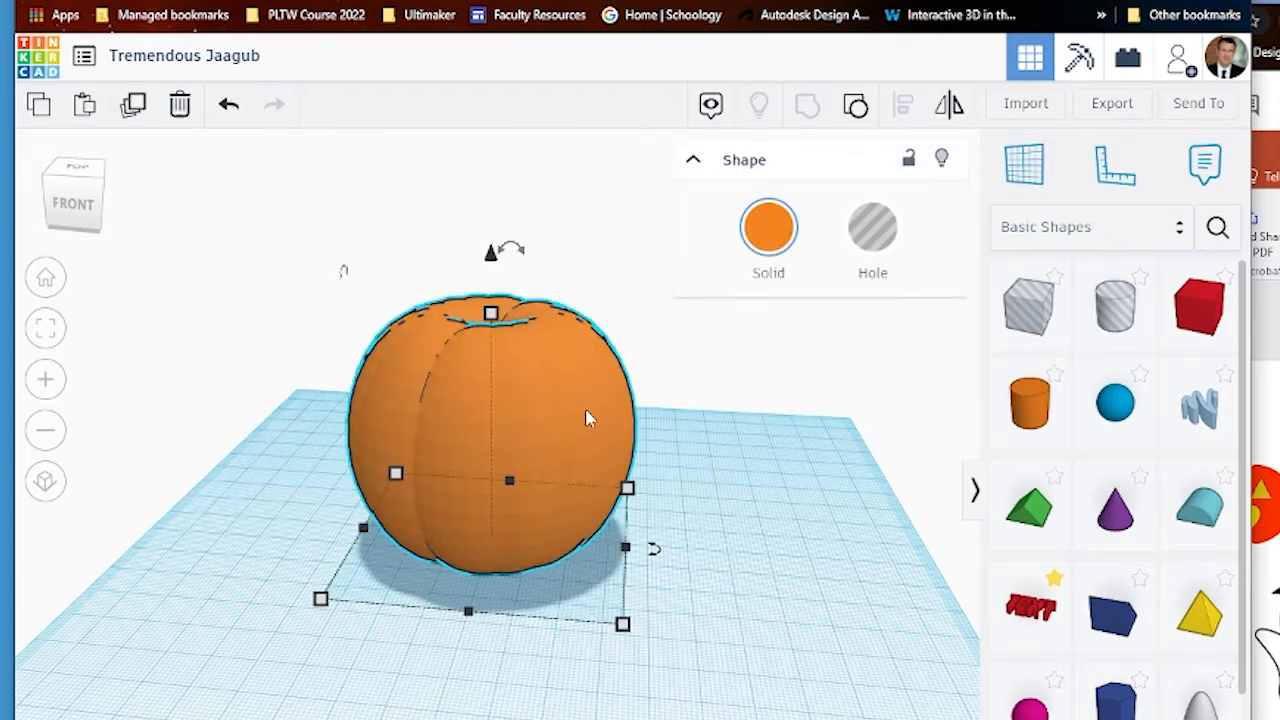
{"action": "left_click_drag", "start_coordinate": [588, 418], "coordinate": [485, 406]}
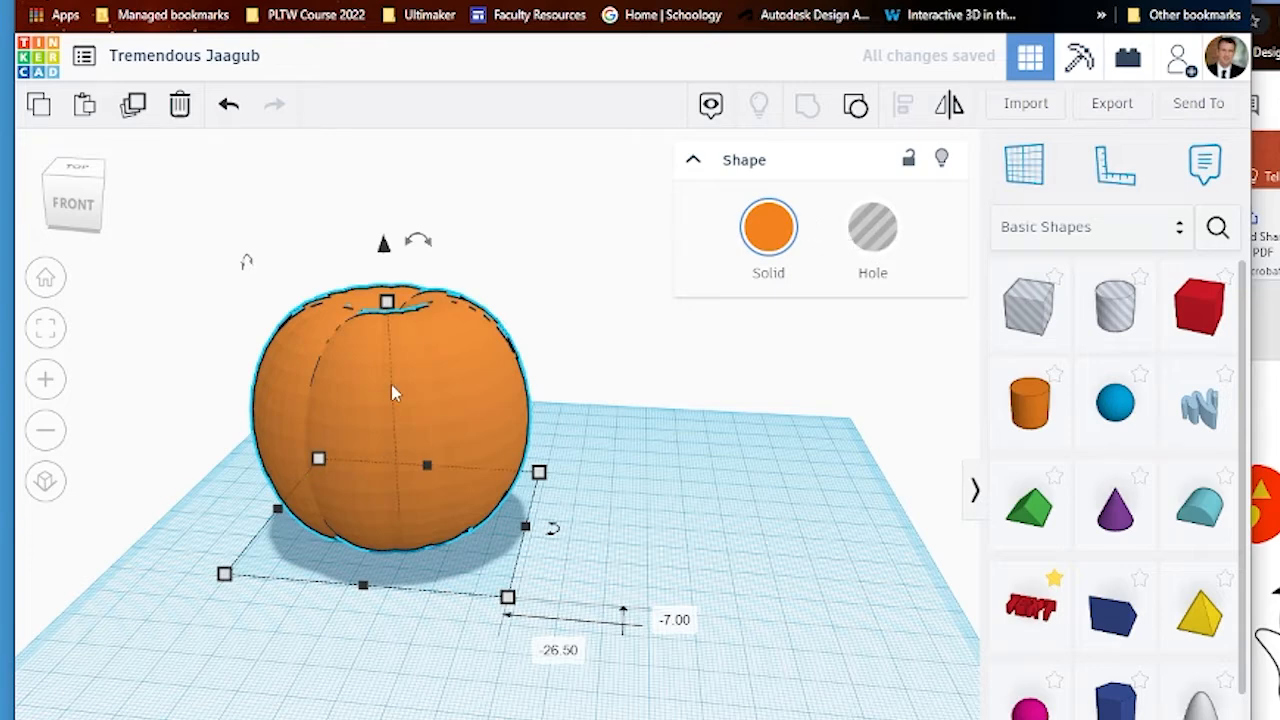
{"action": "left_click", "coordinate": [134, 104]}
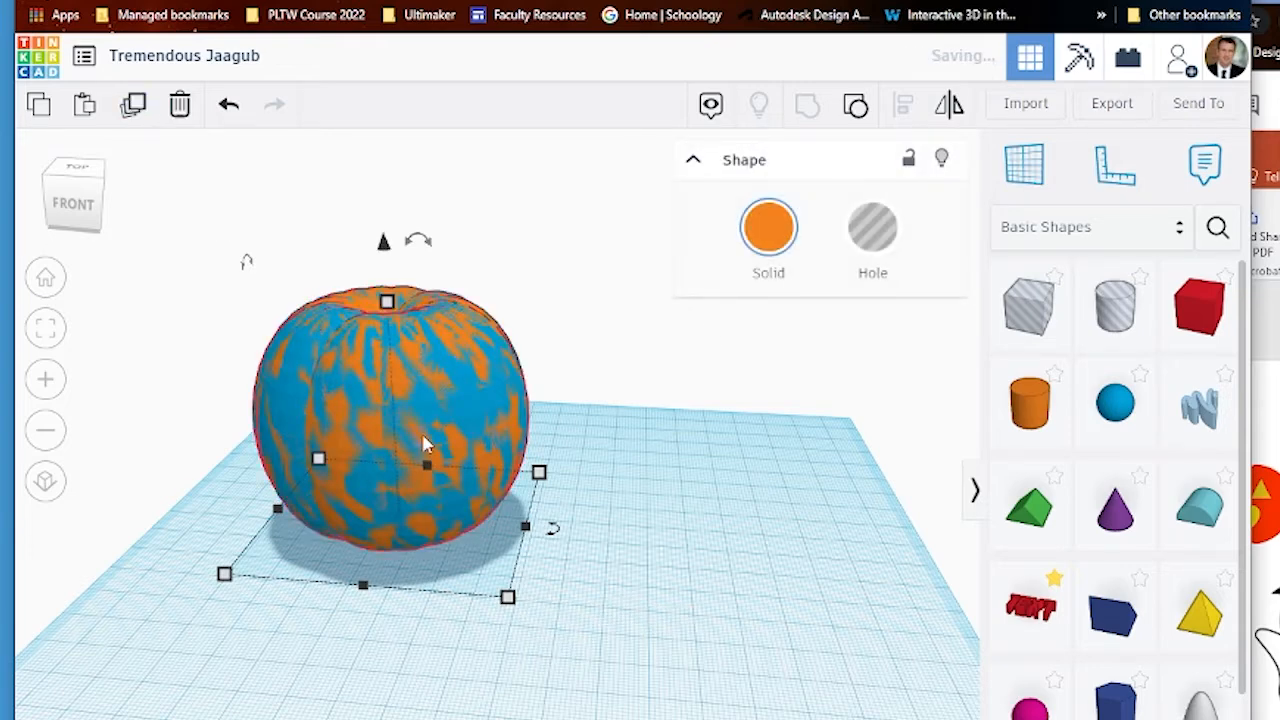
{"action": "left_click_drag", "start_coordinate": [425, 445], "coordinate": [810, 470]}
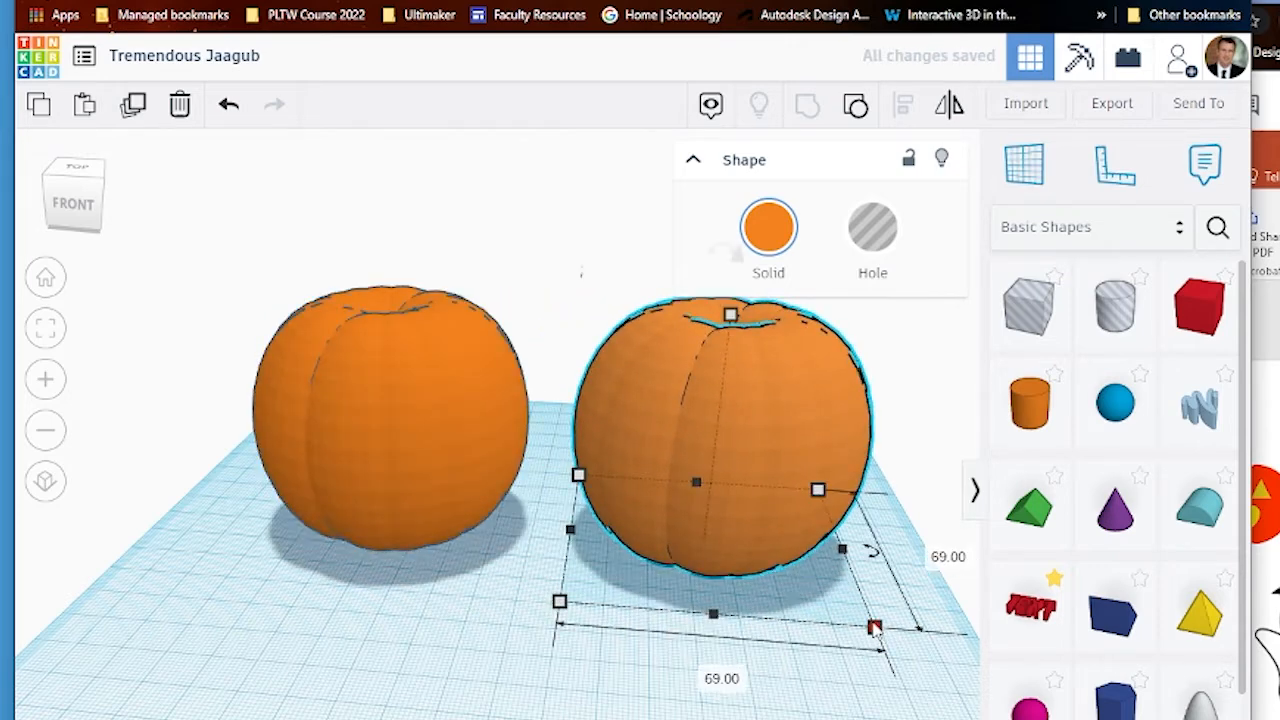
Step: Shrink the duplicate pumpkin's footprint slightly and its height to 55 mm, and turn it into a hole
{"action": "left_click_drag", "start_coordinate": [874, 627], "coordinate": [840, 598]}
{"action": "left_click_drag", "start_coordinate": [717, 307], "coordinate": [717, 330]}
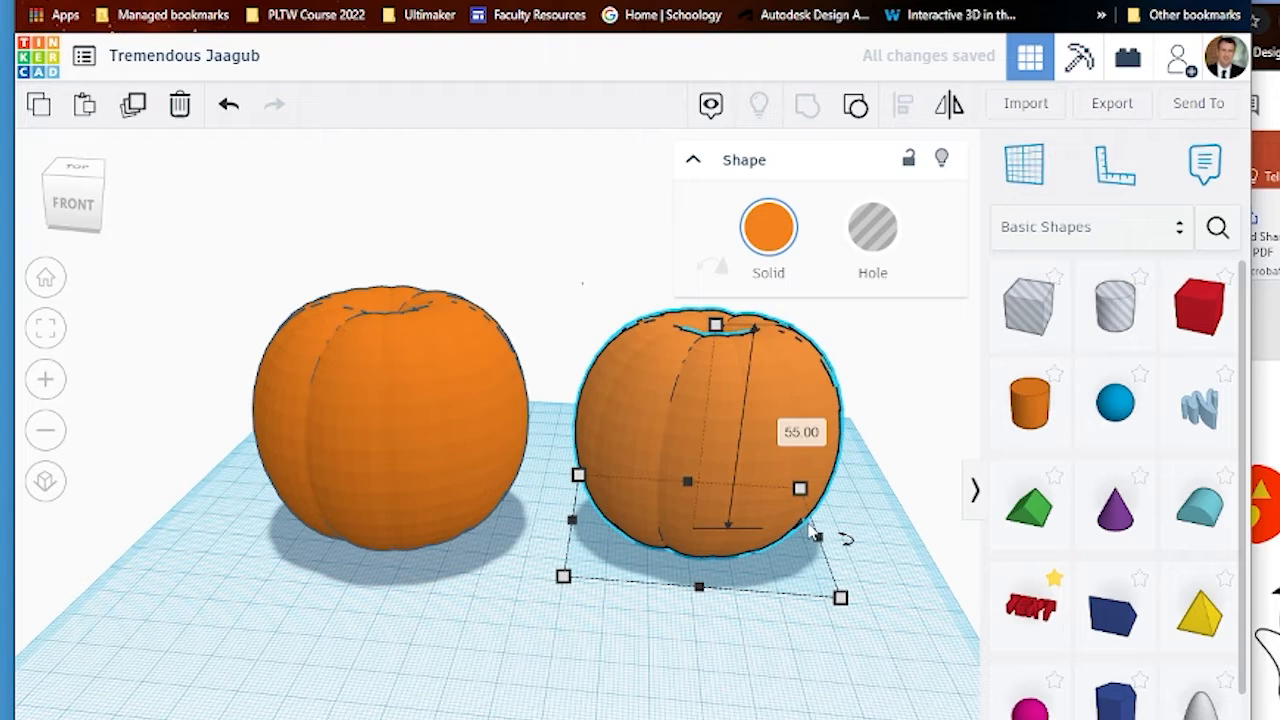
{"action": "left_click", "coordinate": [882, 280]}
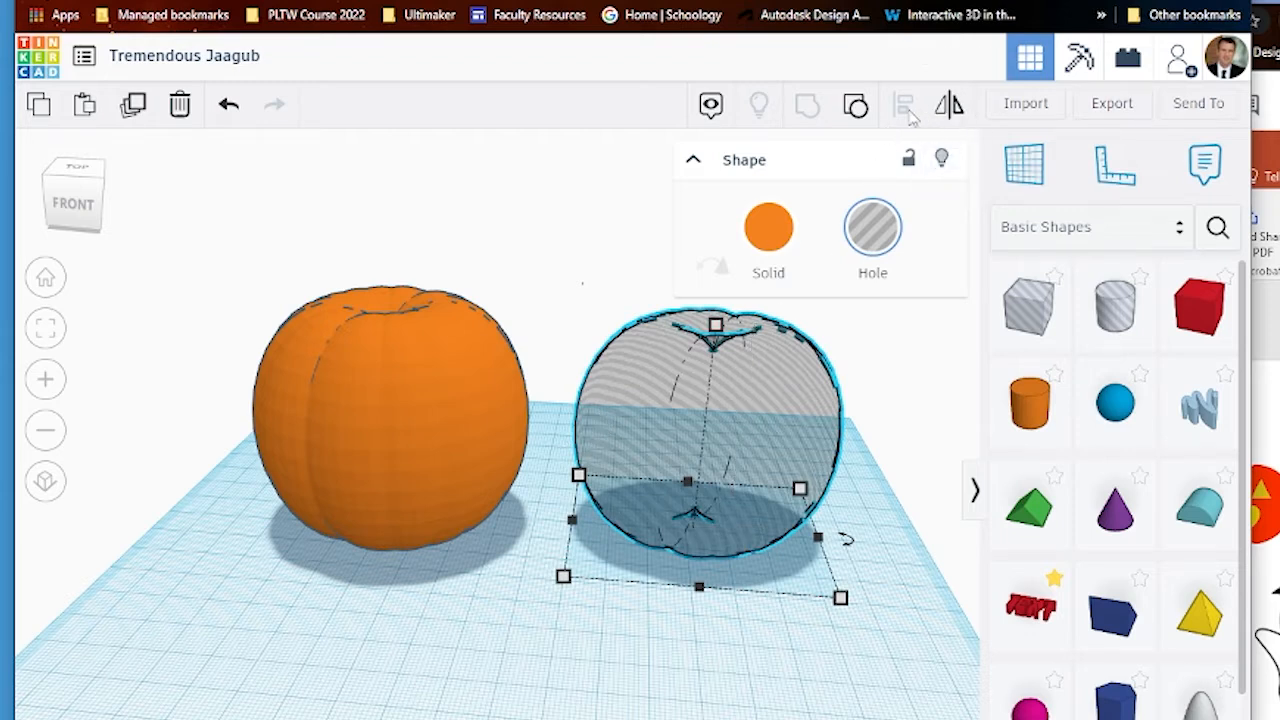
Step: Align the hole pumpkin and the solid pumpkin on their centres in width, depth and height
{"action": "left_click", "coordinate": [436, 455], "text": "shift"}
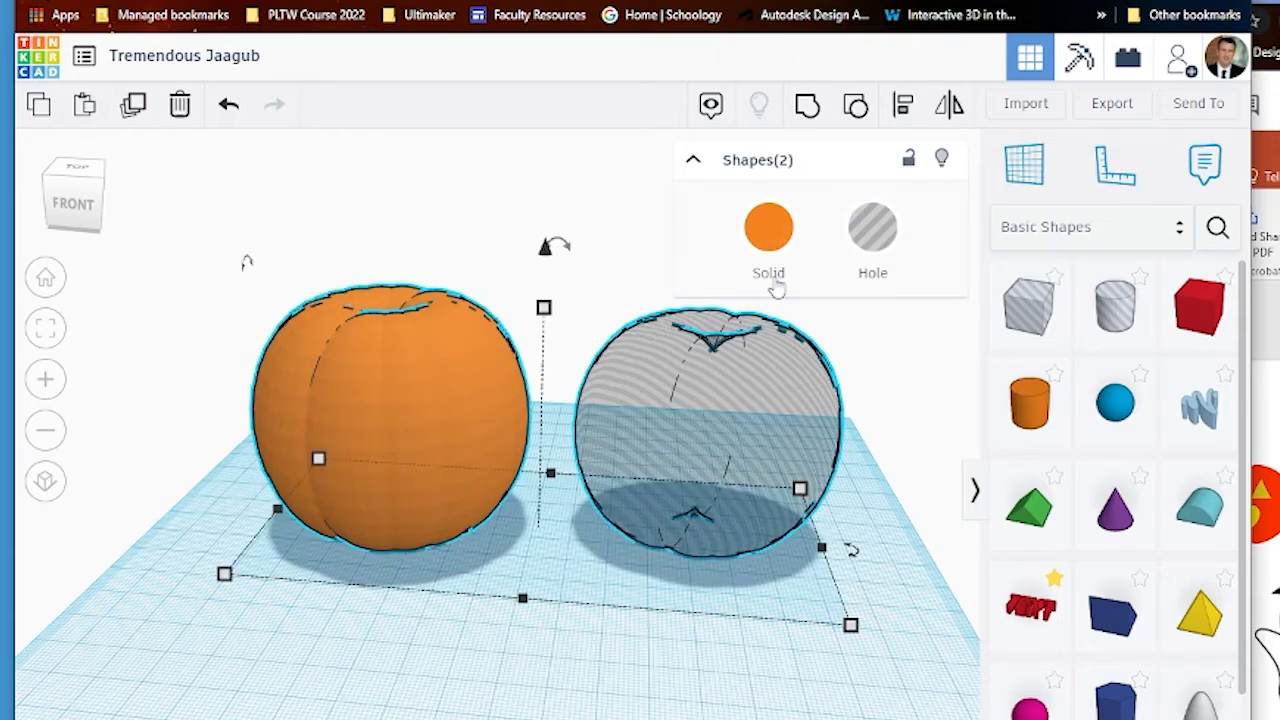
{"action": "left_click", "coordinate": [903, 108]}
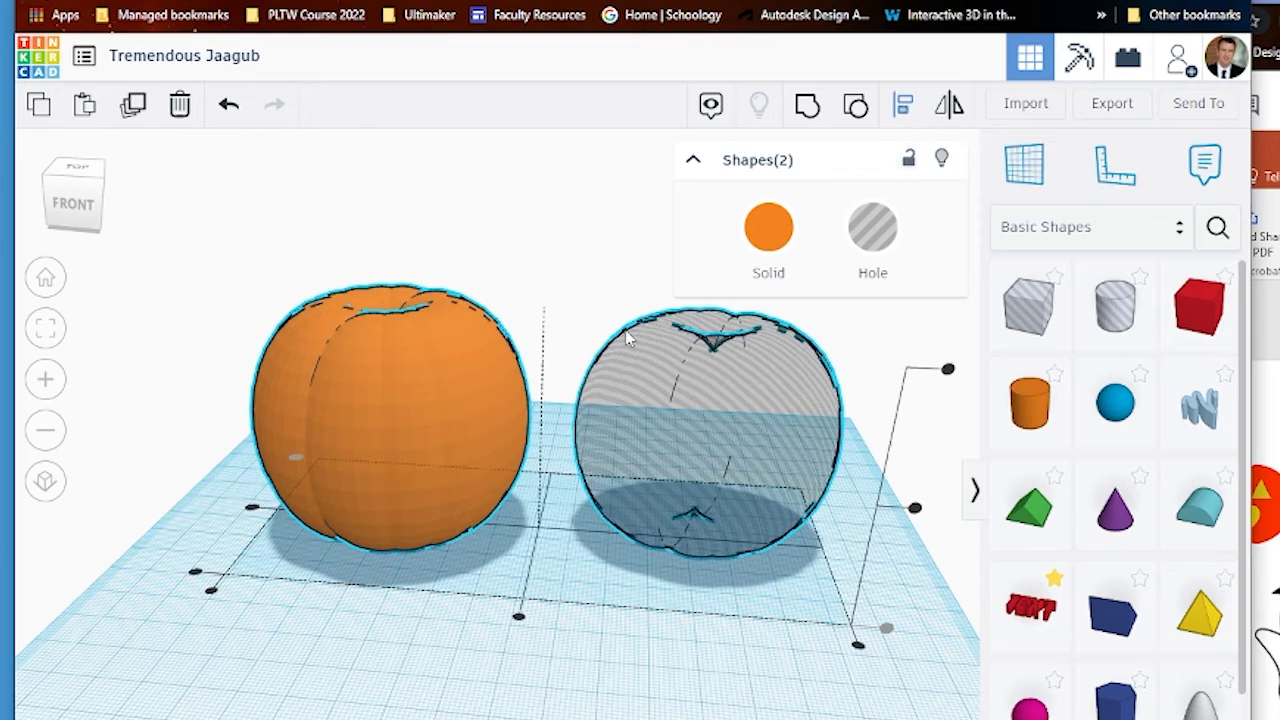
{"action": "left_click", "coordinate": [519, 617]}
{"action": "left_click", "coordinate": [724, 497]}
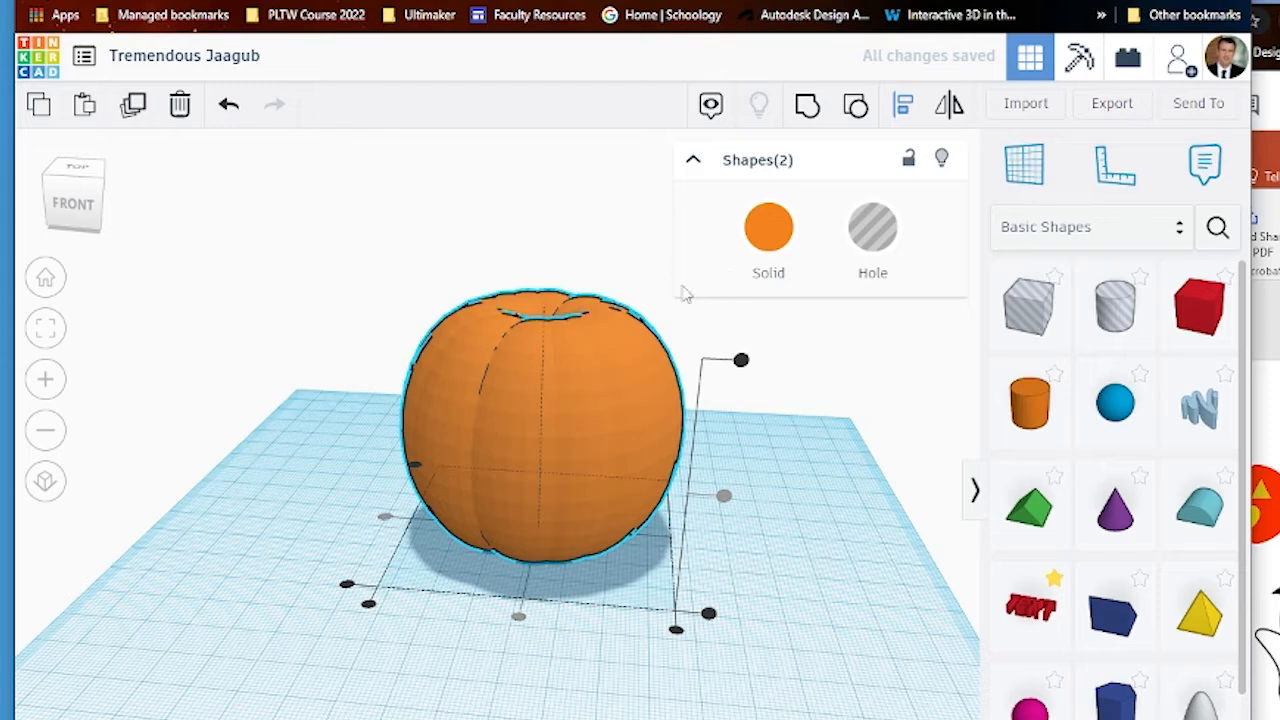
{"action": "left_click", "coordinate": [538, 275]}
Step: Group the solid pumpkin with the hole inside it to hollow it out
{"action": "key", "text": "ctrl+a"}
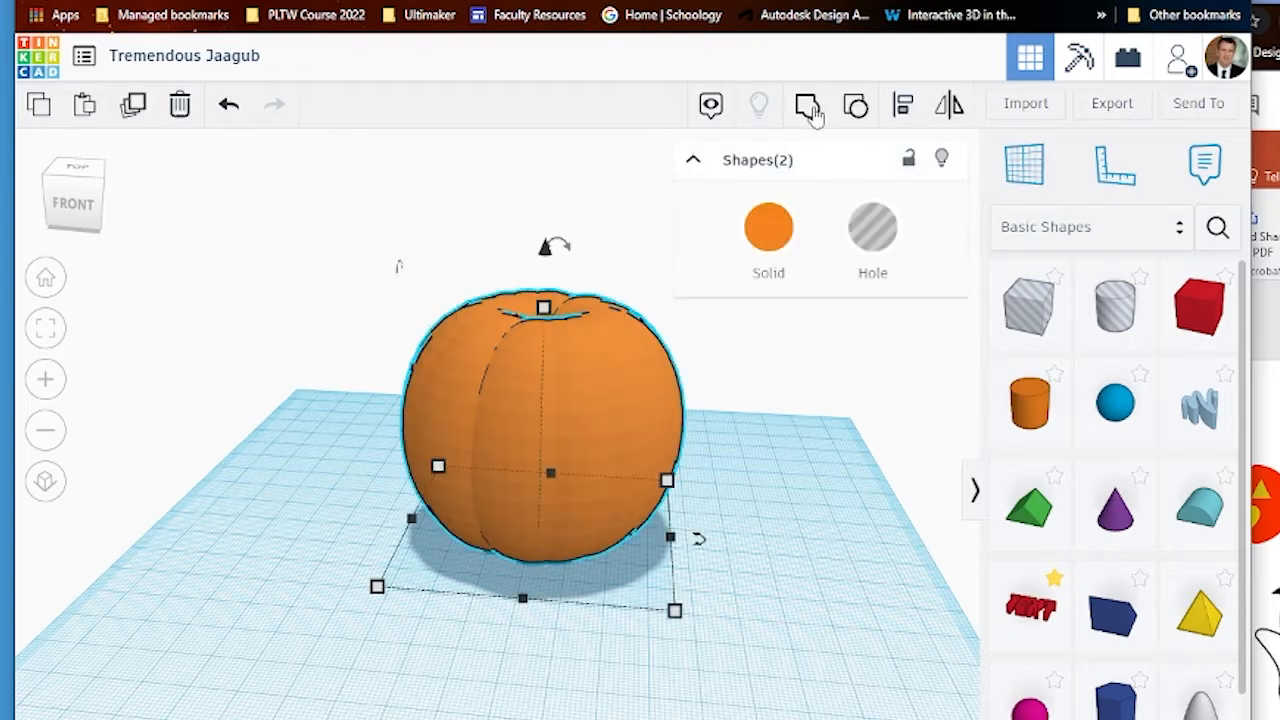
{"action": "left_click", "coordinate": [808, 106]}
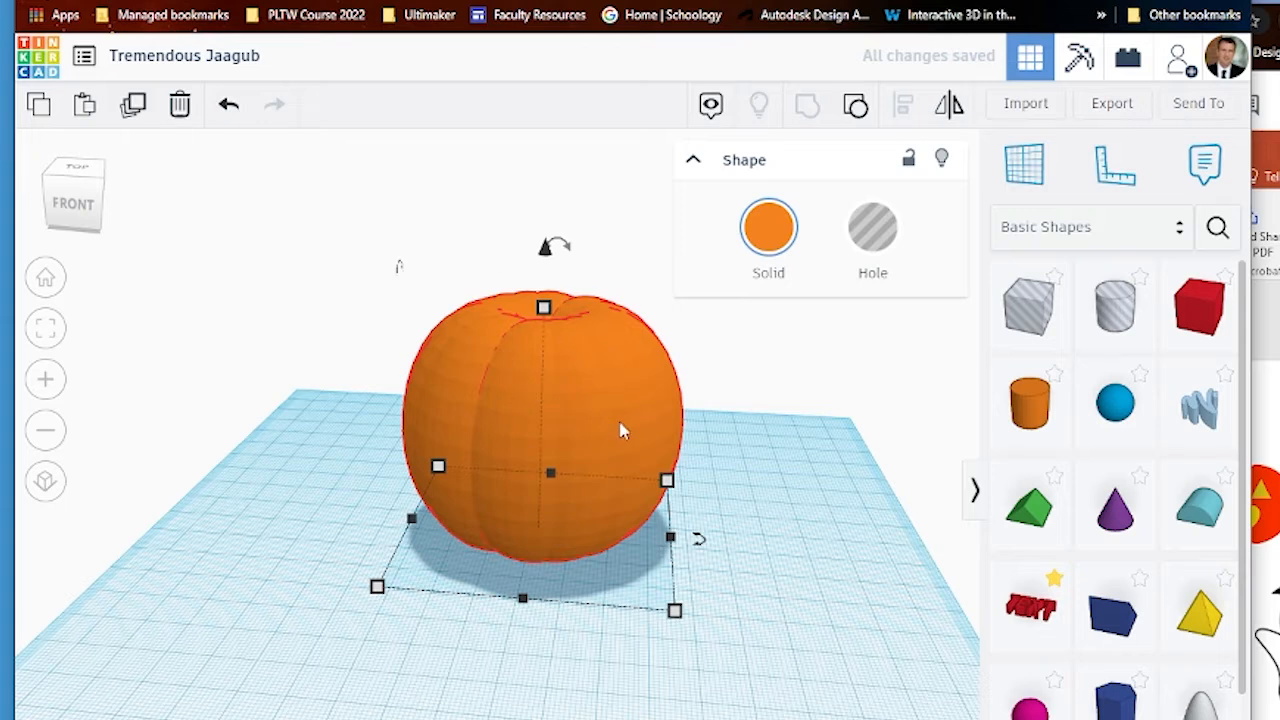
{"action": "left_click", "coordinate": [793, 432]}
Step: Add a roof shape in front of the pumpkin, raise it 33 mm, and push it about 18 mm into the pumpkin's front
{"action": "left_click_drag", "start_coordinate": [1030, 505], "coordinate": [500, 617]}
{"action": "left_click_drag", "start_coordinate": [486, 545], "coordinate": [482, 400]}
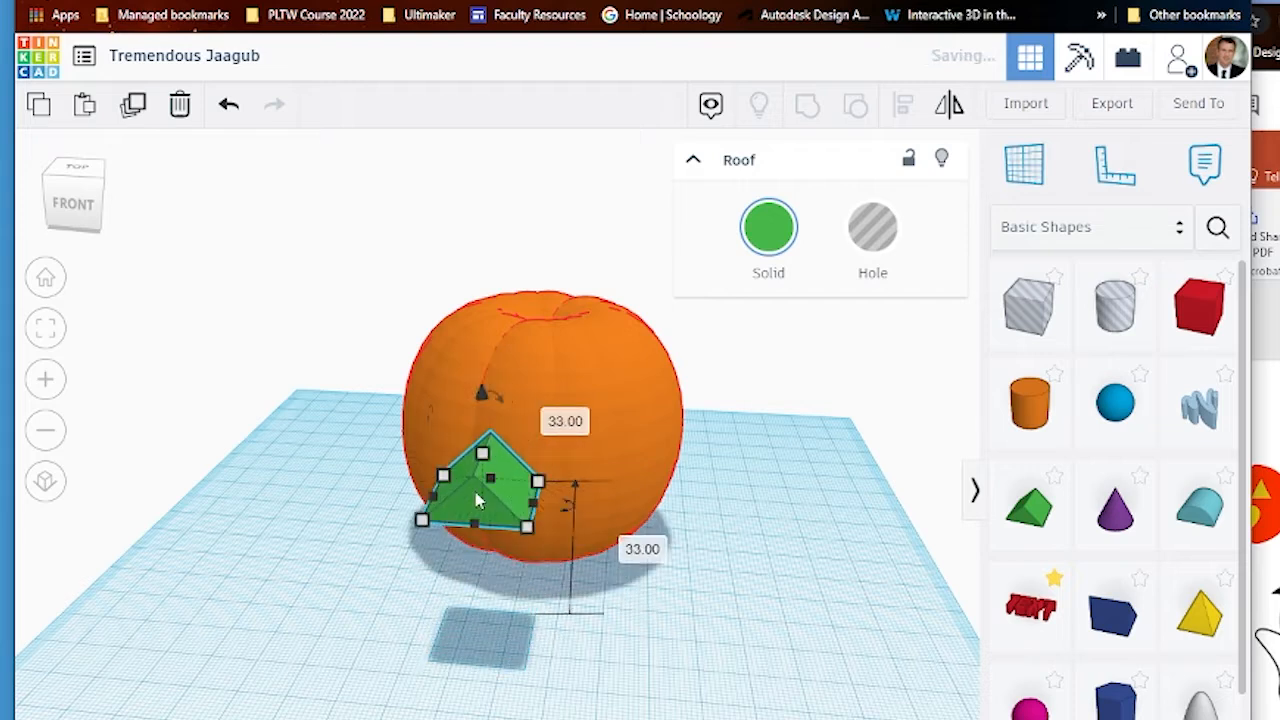
{"action": "left_click_drag", "start_coordinate": [477, 502], "coordinate": [500, 474]}
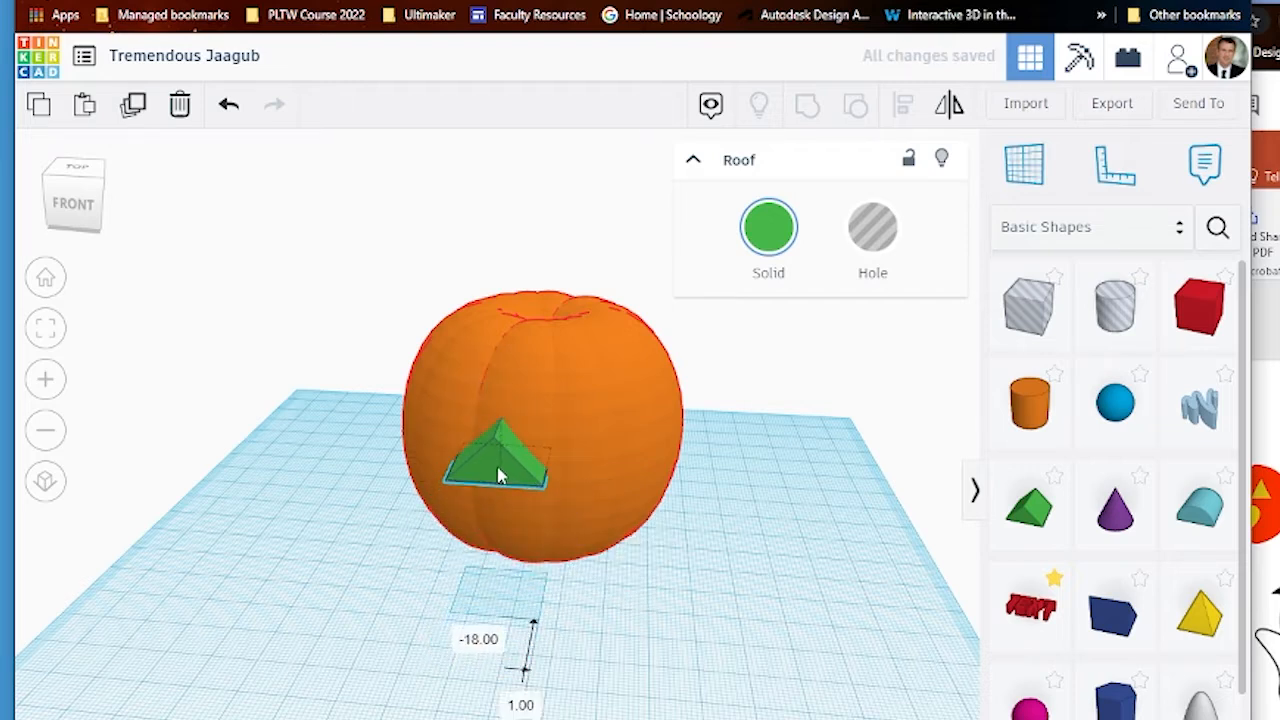
Step: Turn the roof shape into a hole and group it with the pumpkin to cut a triangular opening
{"action": "left_click", "coordinate": [873, 250]}
{"action": "left_click", "coordinate": [414, 220]}
{"action": "left_click_drag", "start_coordinate": [331, 224], "coordinate": [740, 630]}
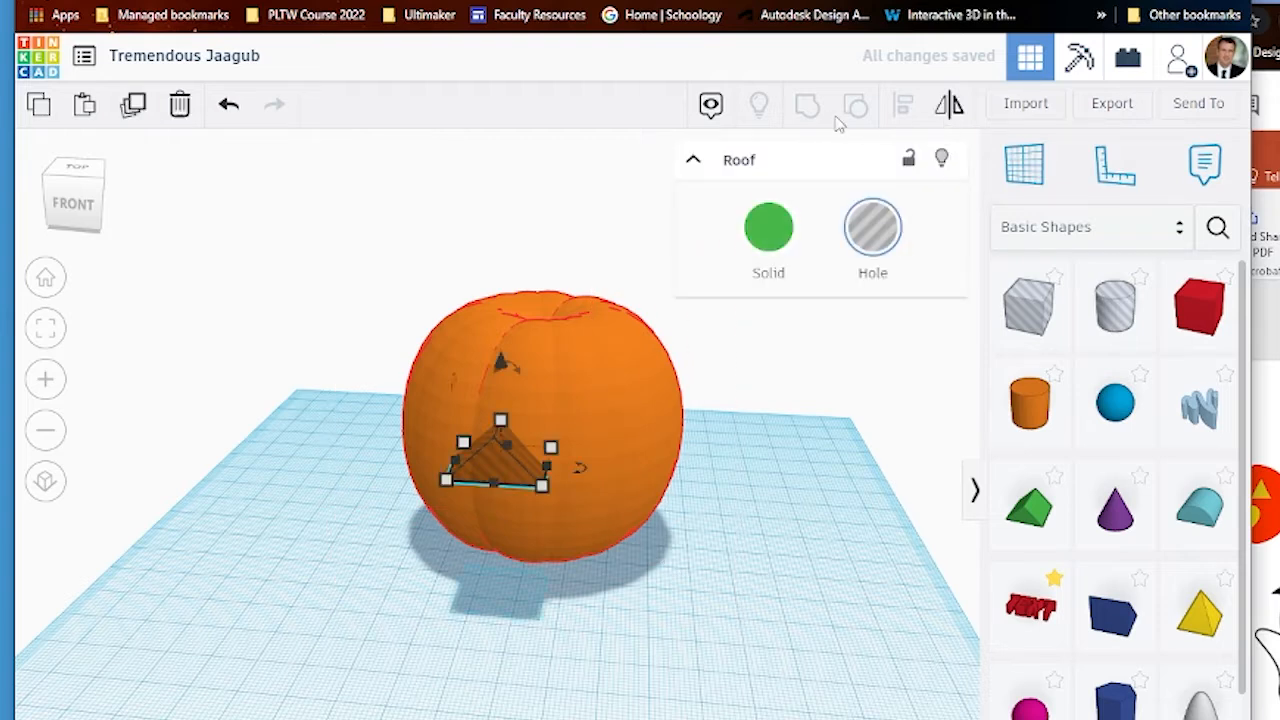
{"action": "left_click", "coordinate": [450, 274]}
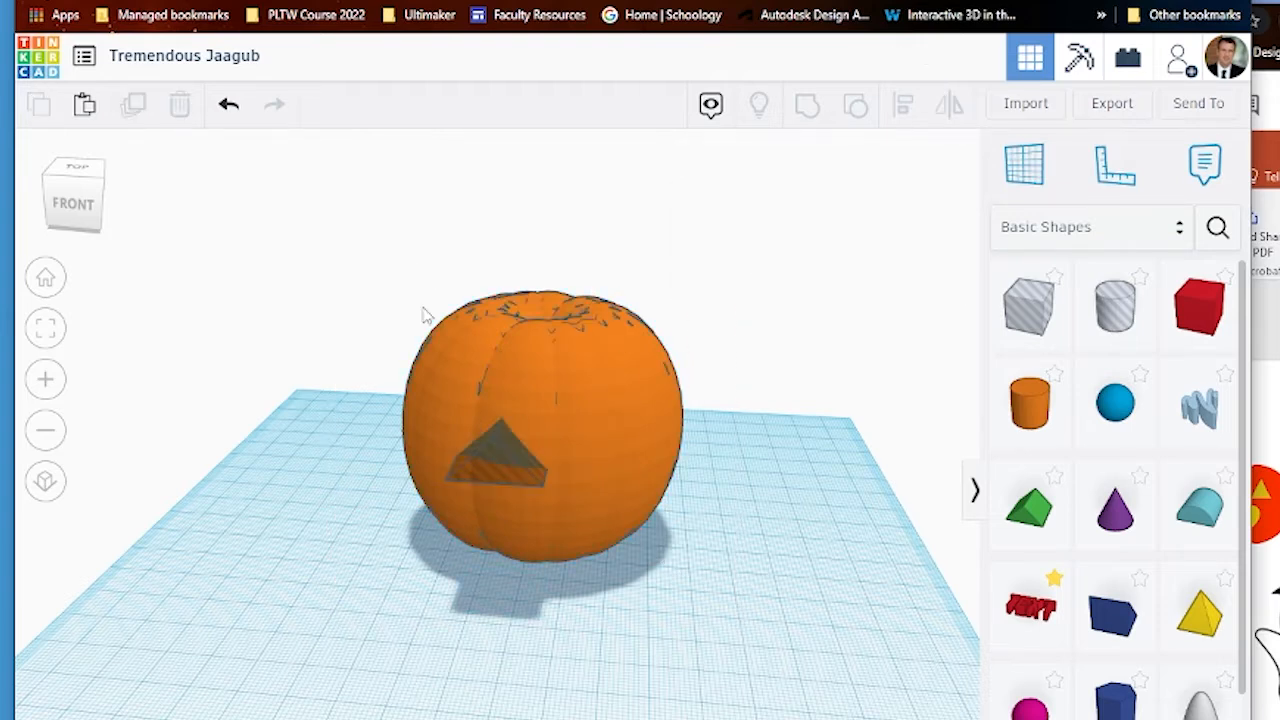
{"action": "key", "text": "ctrl+a"}
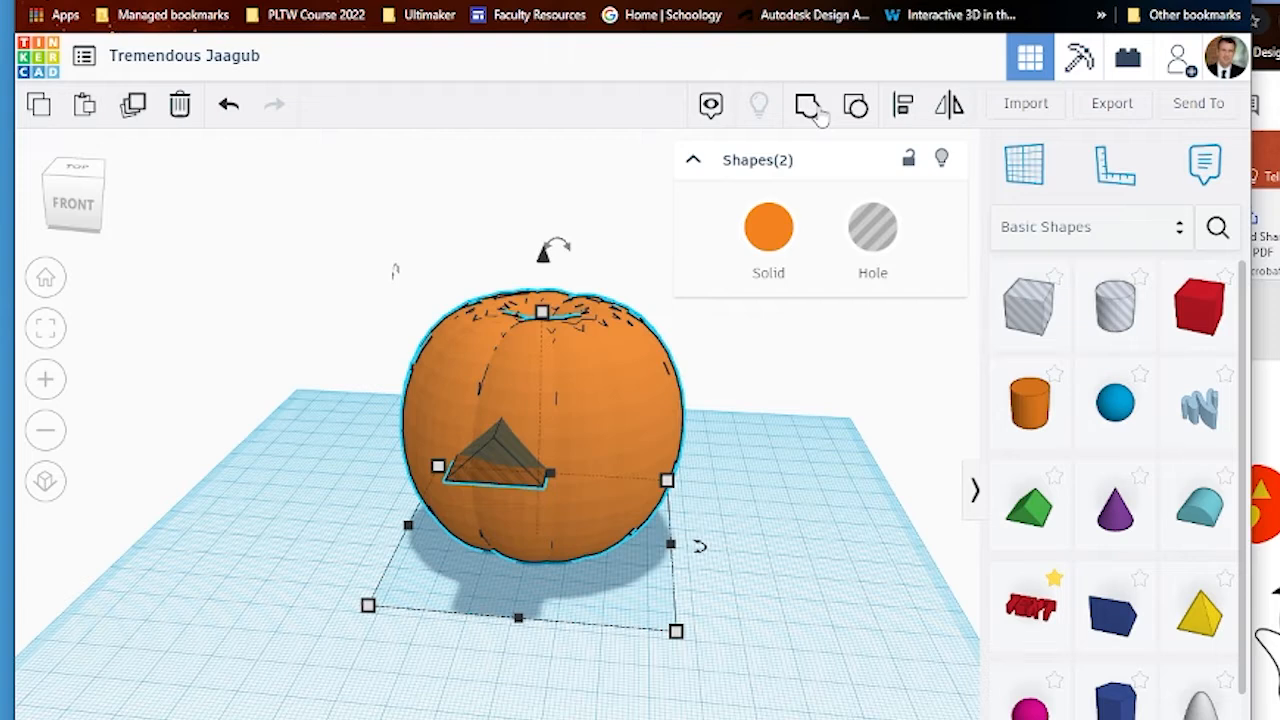
{"action": "left_click", "coordinate": [807, 105]}
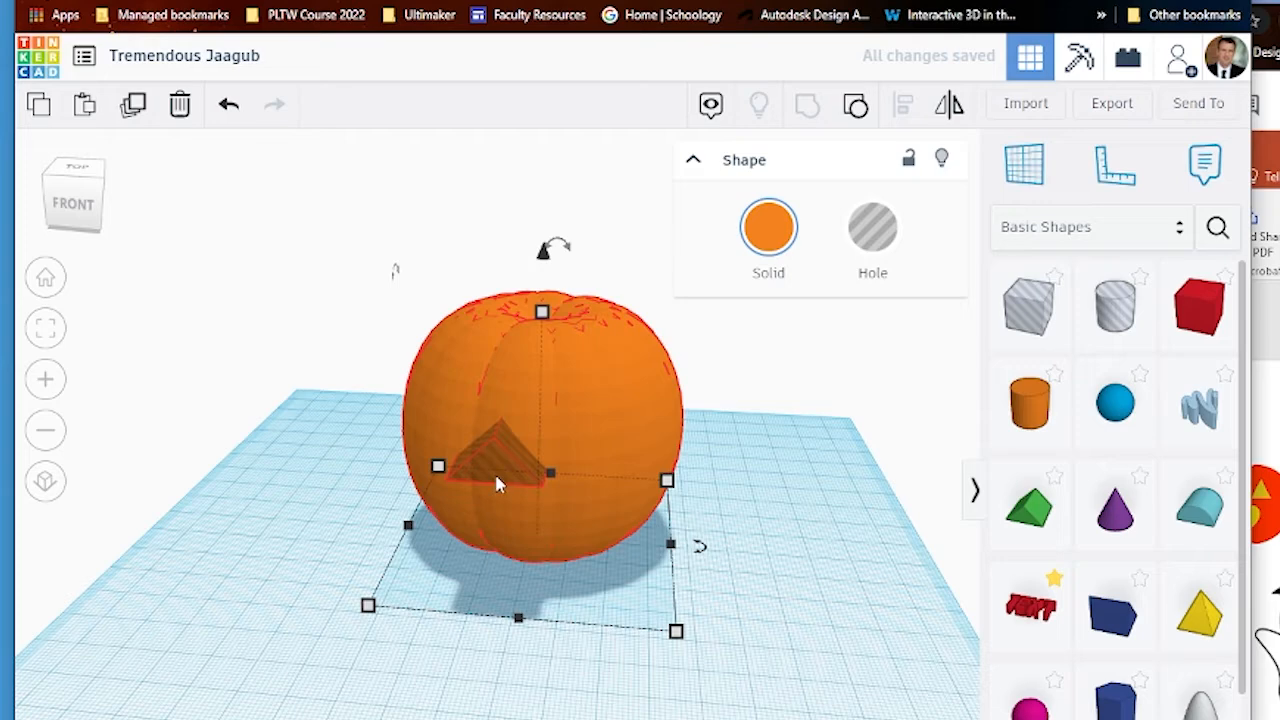
Step: Add a Scribble shape in front of the pumpkin, drawn as a filled, jagged-toothed mouth about 53 mm wide
{"action": "scroll", "coordinate": [524, 478], "scroll_direction": "up", "scroll_amount": 3}
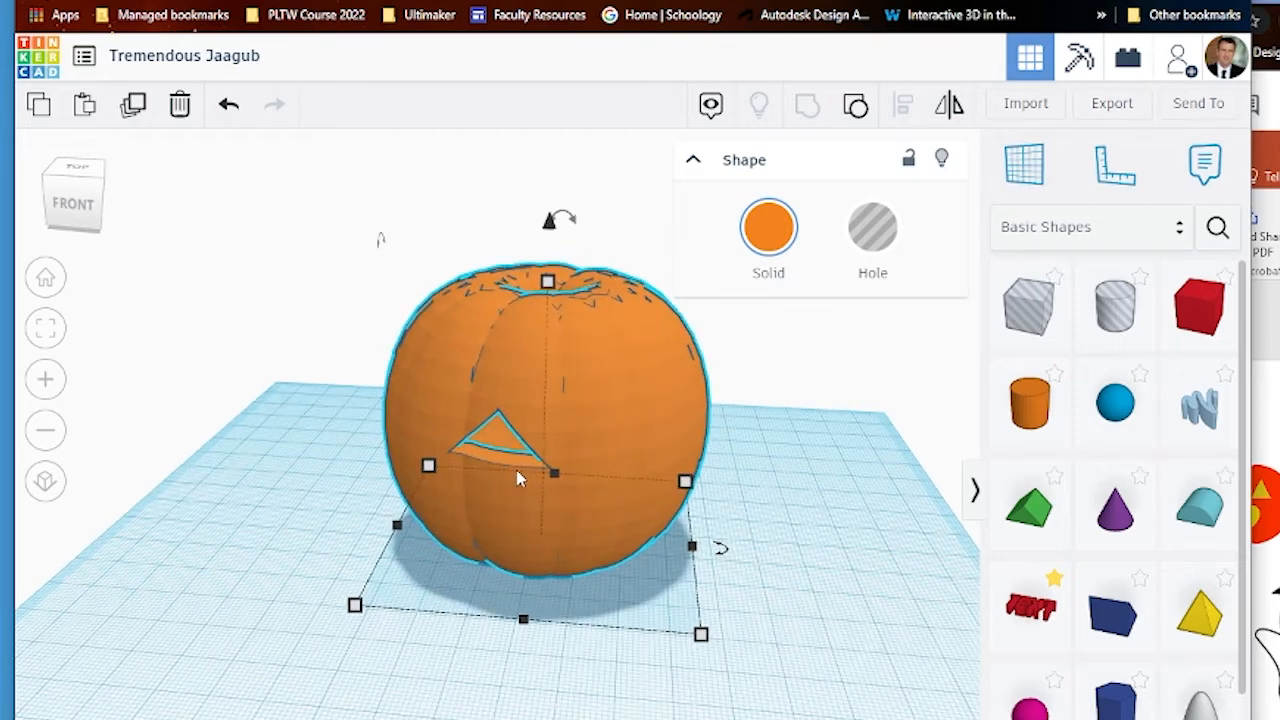
{"action": "right_click_drag", "start_coordinate": [560, 545], "coordinate": [493, 547]}
{"action": "scroll", "coordinate": [493, 547], "scroll_direction": "down", "scroll_amount": 2}
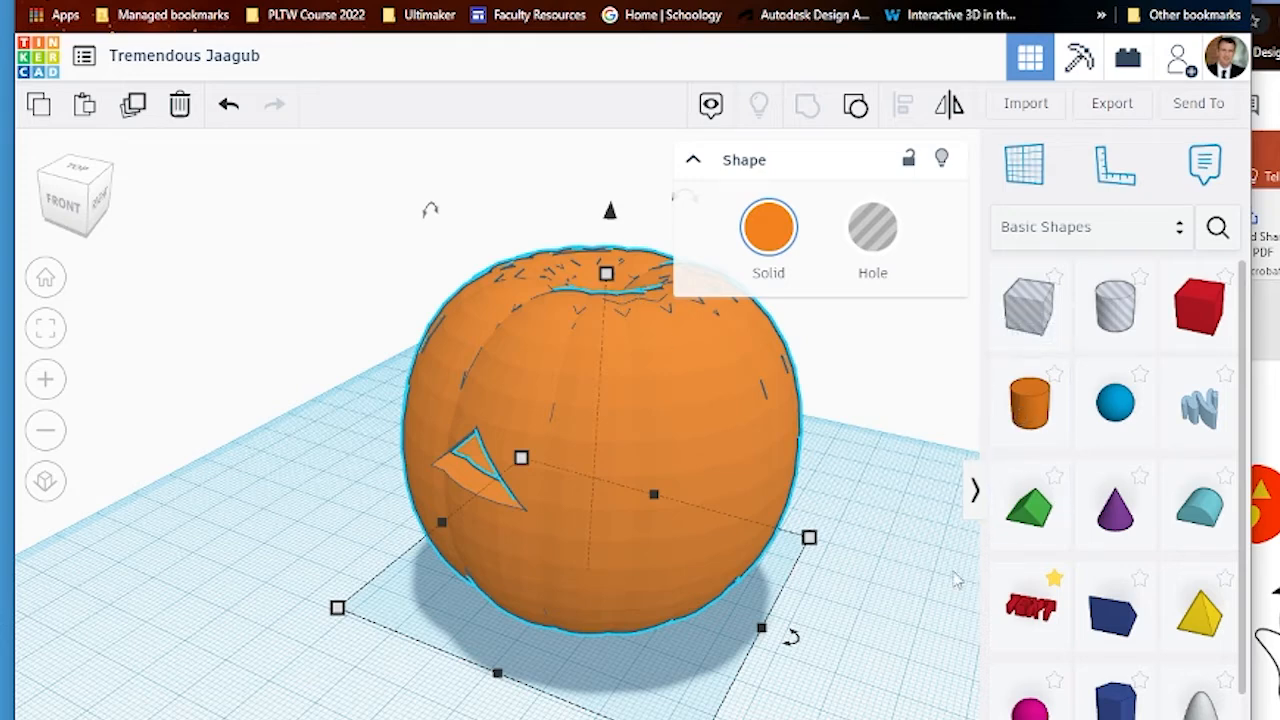
{"action": "scroll", "coordinate": [685, 588], "scroll_direction": "down", "scroll_amount": 1}
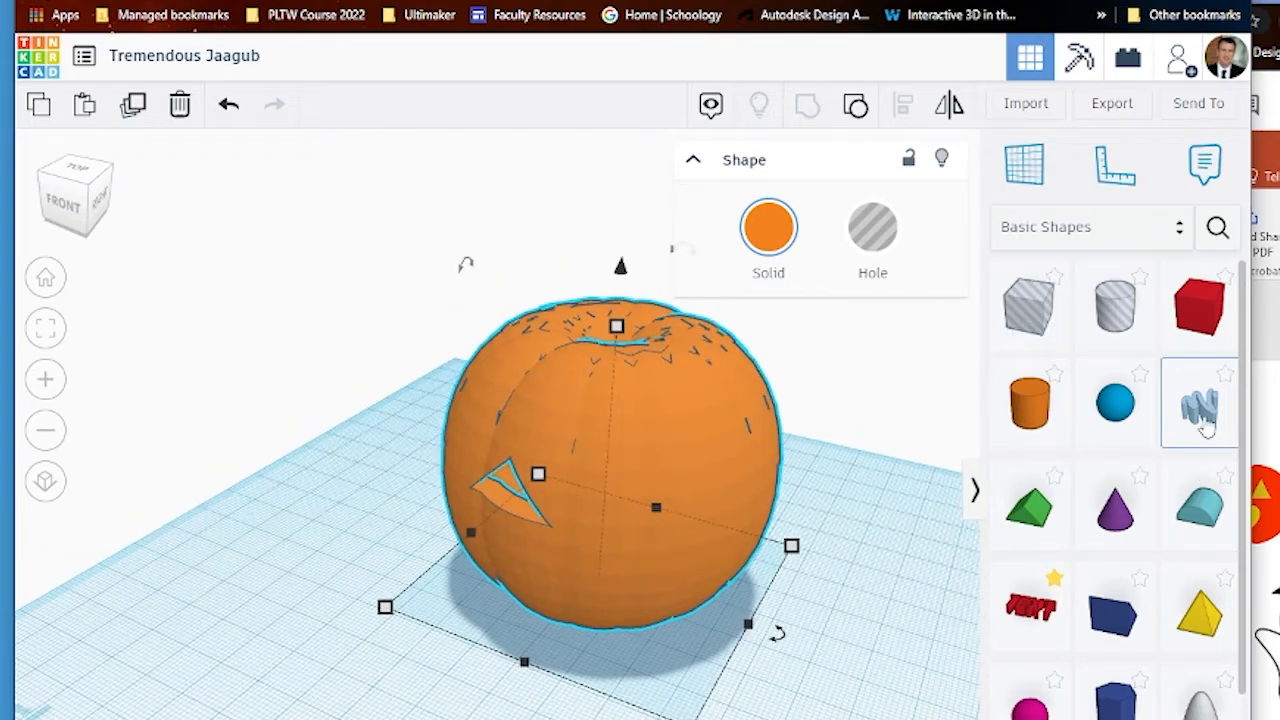
{"action": "mouse_move", "coordinate": [1207, 425]}
{"action": "left_mouse_down"}
{"action": "mouse_move", "coordinate": [423, 686]}
{"action": "mouse_move", "coordinate": [300, 690]}
{"action": "left_mouse_up"}
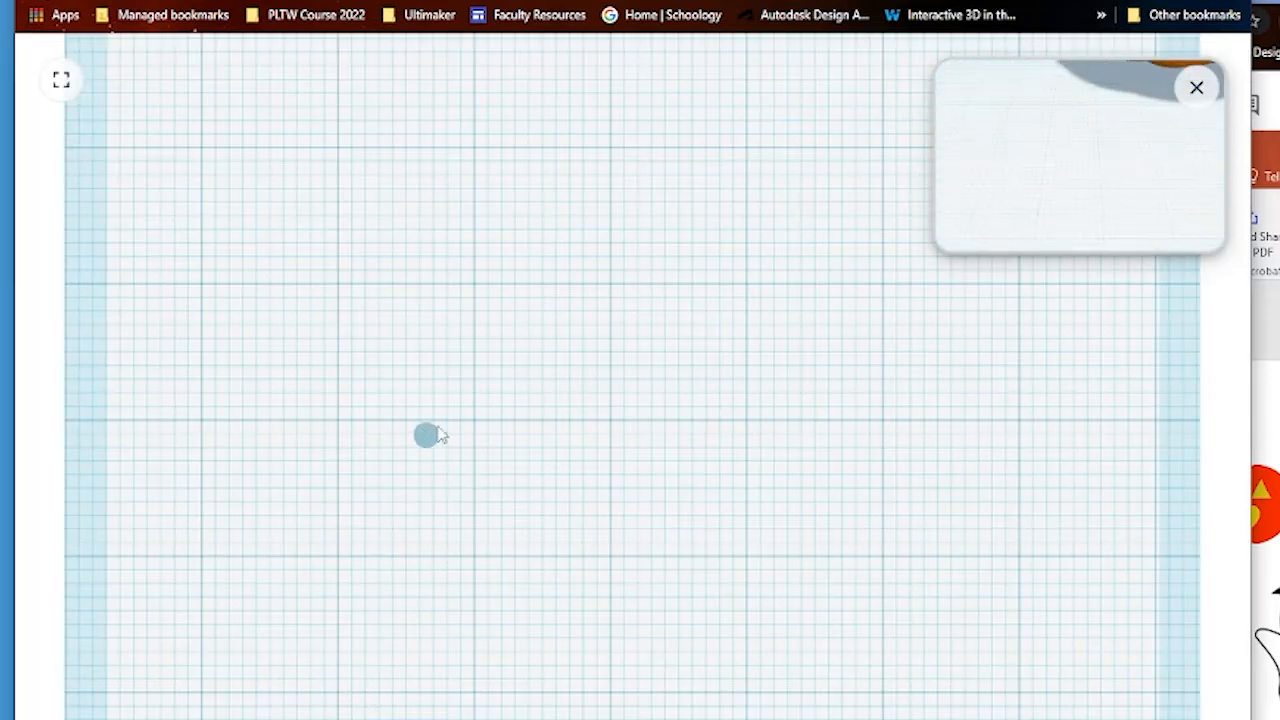
{"action": "mouse_move", "coordinate": [401, 432]}
{"action": "left_mouse_down"}
{"action": "mouse_move", "coordinate": [472, 525]}
{"action": "mouse_move", "coordinate": [563, 486]}
{"action": "mouse_move", "coordinate": [622, 492]}
{"action": "mouse_move", "coordinate": [689, 543]}
{"action": "mouse_move", "coordinate": [820, 466]}
{"action": "mouse_move", "coordinate": [923, 551]}
{"action": "mouse_move", "coordinate": [1010, 432]}
{"action": "mouse_move", "coordinate": [857, 366]}
{"action": "mouse_move", "coordinate": [768, 392]}
{"action": "mouse_move", "coordinate": [702, 393]}
{"action": "mouse_move", "coordinate": [691, 329]}
{"action": "mouse_move", "coordinate": [606, 323]}
{"action": "mouse_move", "coordinate": [597, 383]}
{"action": "mouse_move", "coordinate": [537, 380]}
{"action": "mouse_move", "coordinate": [531, 309]}
{"action": "mouse_move", "coordinate": [317, 297]}
{"action": "mouse_move", "coordinate": [412, 435]}
{"action": "left_mouse_up"}
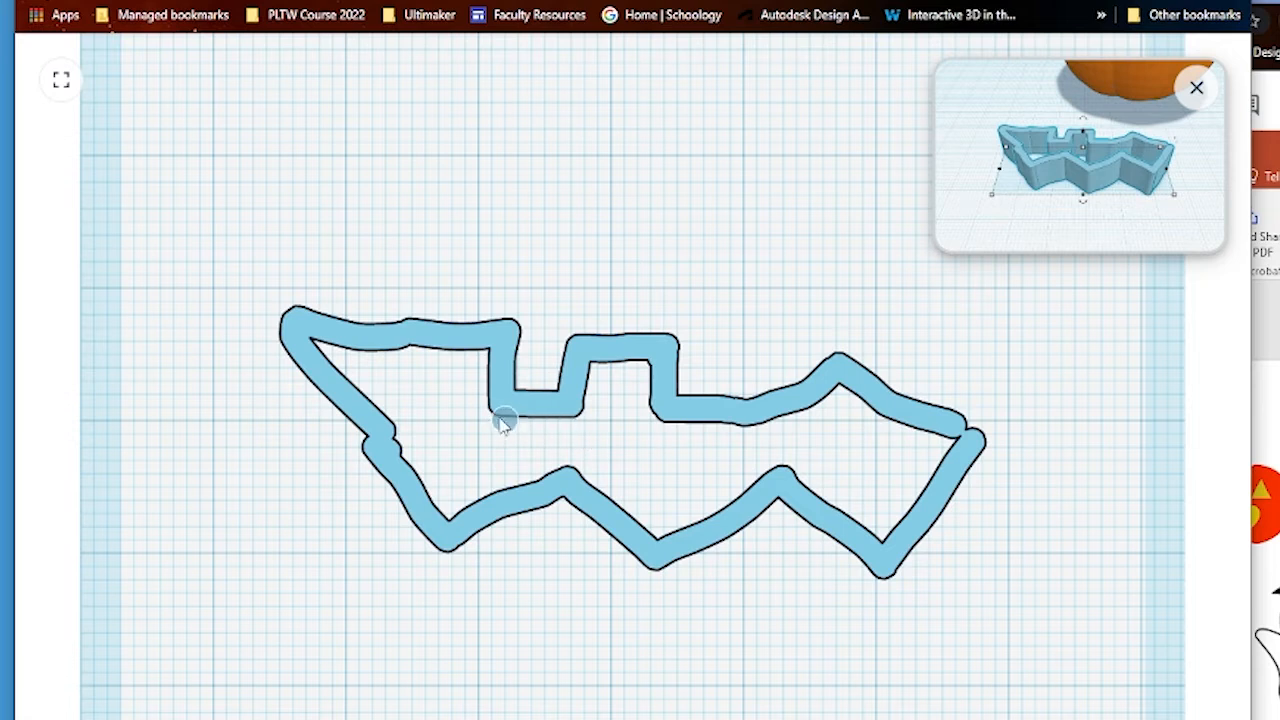
{"action": "mouse_move", "coordinate": [488, 402]}
{"action": "left_mouse_down"}
{"action": "mouse_move", "coordinate": [423, 397]}
{"action": "mouse_move", "coordinate": [323, 349]}
{"action": "mouse_move", "coordinate": [368, 396]}
{"action": "mouse_move", "coordinate": [323, 343]}
{"action": "mouse_move", "coordinate": [460, 440]}
{"action": "mouse_move", "coordinate": [543, 434]}
{"action": "mouse_move", "coordinate": [626, 400]}
{"action": "mouse_move", "coordinate": [955, 440]}
{"action": "mouse_move", "coordinate": [517, 466]}
{"action": "mouse_move", "coordinate": [669, 497]}
{"action": "mouse_move", "coordinate": [918, 450]}
{"action": "mouse_move", "coordinate": [609, 457]}
{"action": "mouse_move", "coordinate": [706, 477]}
{"action": "mouse_move", "coordinate": [837, 437]}
{"action": "mouse_move", "coordinate": [843, 400]}
{"action": "mouse_move", "coordinate": [886, 478]}
{"action": "mouse_move", "coordinate": [883, 540]}
{"action": "mouse_move", "coordinate": [480, 389]}
{"action": "mouse_move", "coordinate": [433, 350]}
{"action": "mouse_move", "coordinate": [523, 480]}
{"action": "mouse_move", "coordinate": [449, 463]}
{"action": "mouse_move", "coordinate": [706, 421]}
{"action": "mouse_move", "coordinate": [820, 386]}
{"action": "mouse_move", "coordinate": [966, 437]}
{"action": "mouse_move", "coordinate": [1045, 382]}
{"action": "left_mouse_up"}
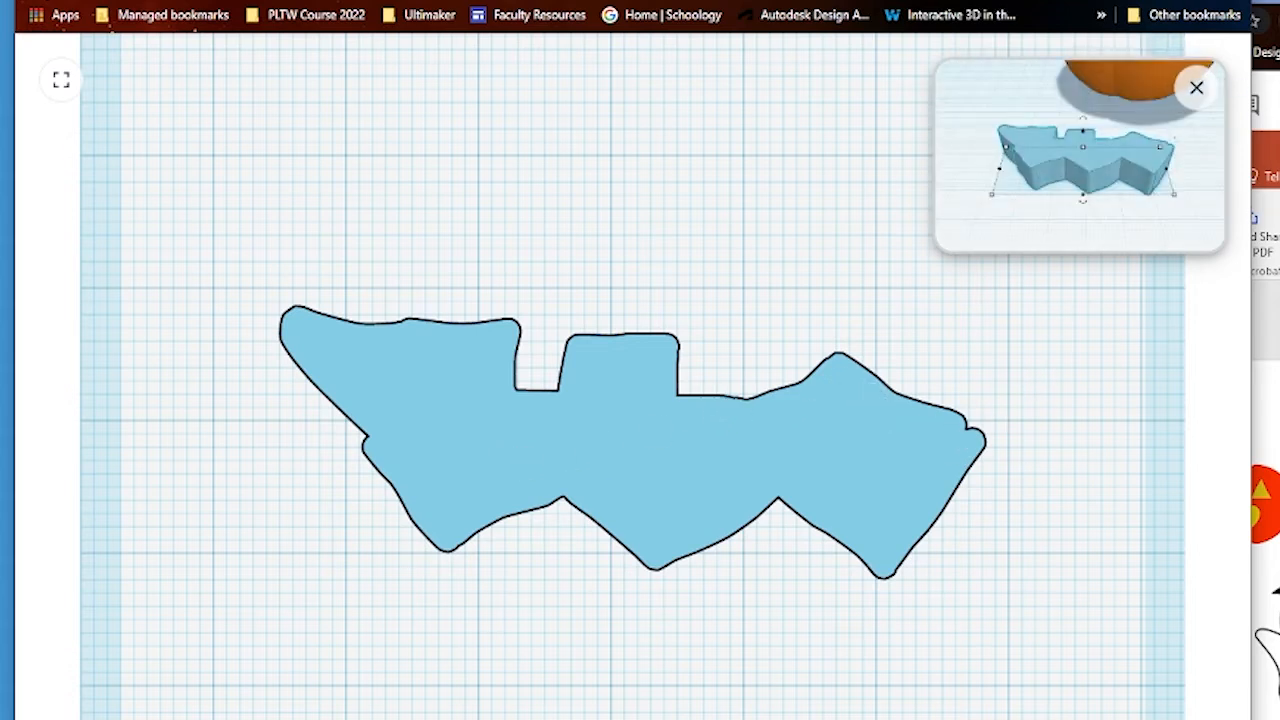
{"action": "left_click", "coordinate": [1140, 718]}
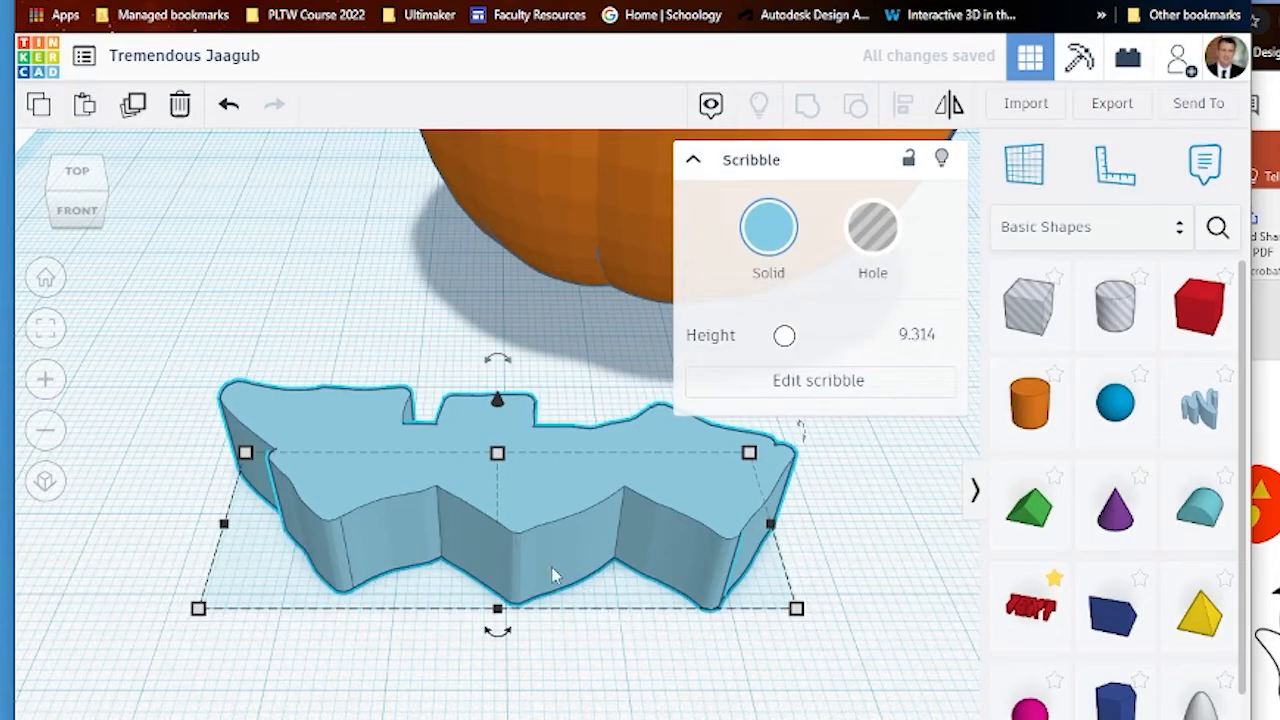
Step: Stand the mouth scribble upright against the pumpkin's front and raise it to 13 mm above the workplane
{"action": "scroll", "coordinate": [475, 572], "scroll_direction": "down", "scroll_amount": 5}
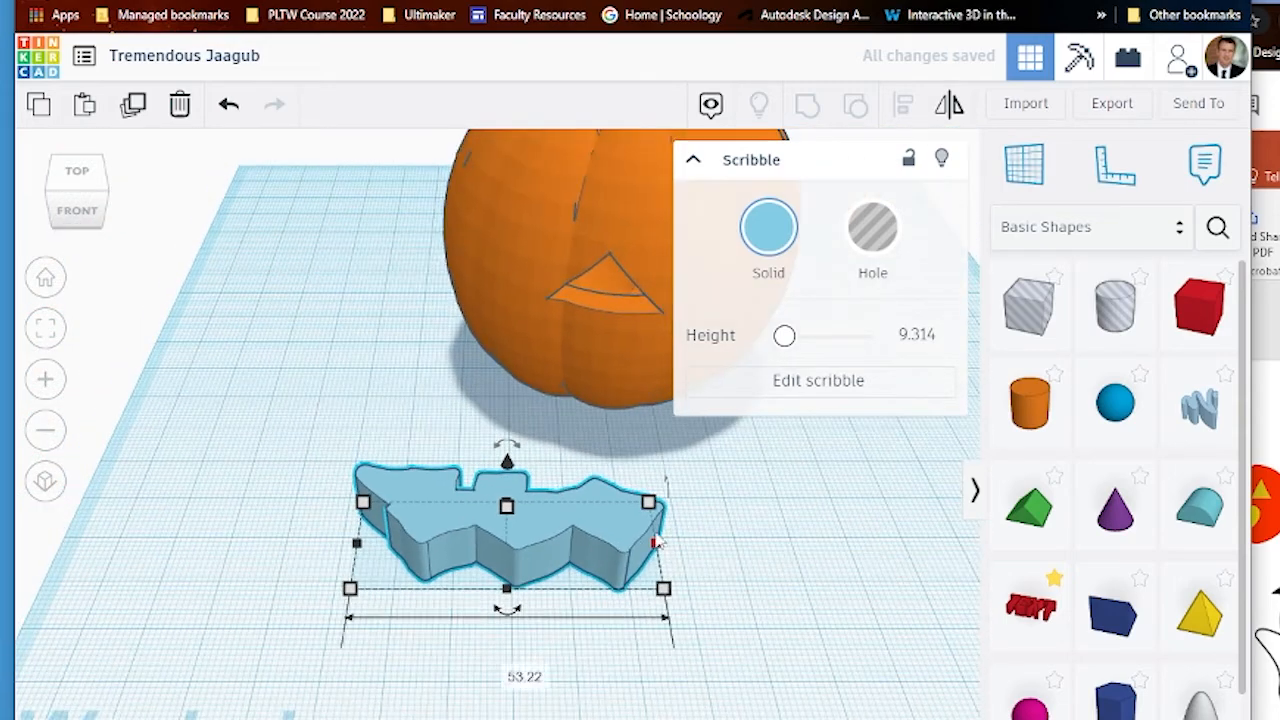
{"action": "mouse_move", "coordinate": [672, 496]}
{"action": "left_mouse_down"}
{"action": "mouse_move", "coordinate": [668, 590]}
{"action": "mouse_move", "coordinate": [668, 565]}
{"action": "mouse_move", "coordinate": [660, 572]}
{"action": "mouse_move", "coordinate": [690, 425]}
{"action": "mouse_move", "coordinate": [672, 470]}
{"action": "left_mouse_up"}
{"action": "scroll", "coordinate": [672, 470], "scroll_direction": "down", "scroll_amount": 1}
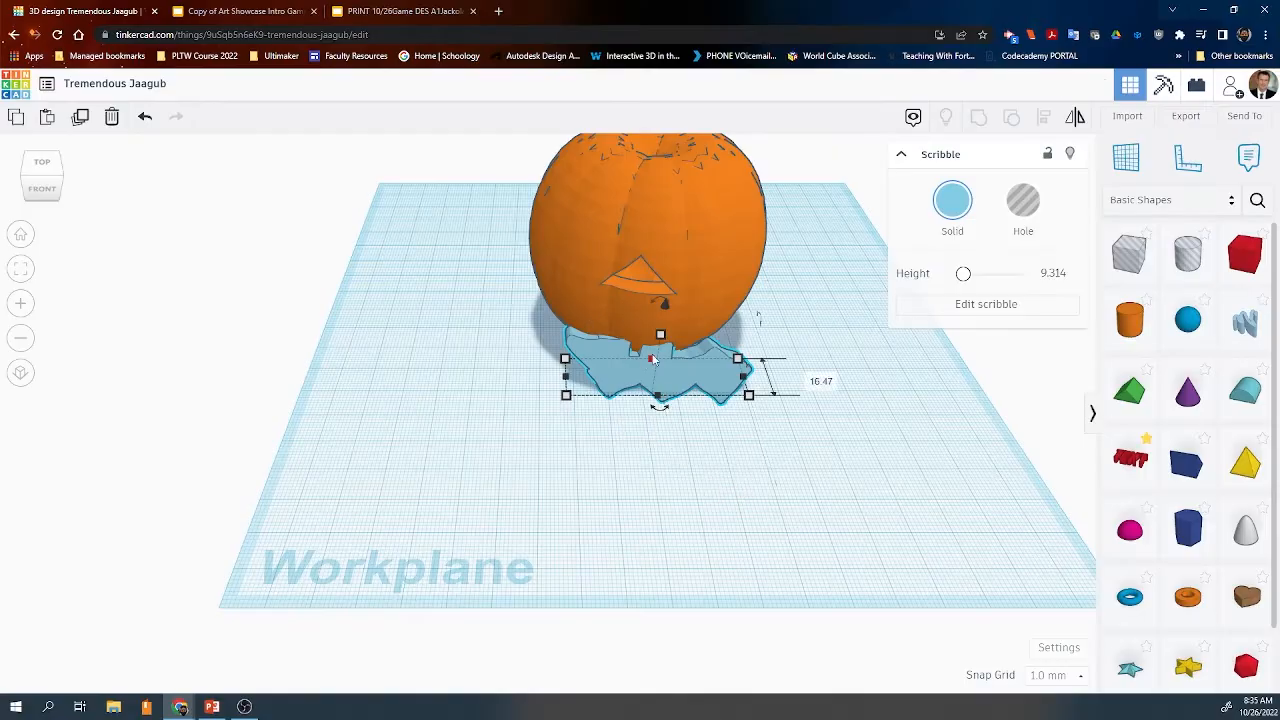
{"action": "left_click_drag", "start_coordinate": [665, 314], "coordinate": [674, 248]}
{"action": "scroll", "coordinate": [750, 330], "scroll_direction": "up", "scroll_amount": 5}
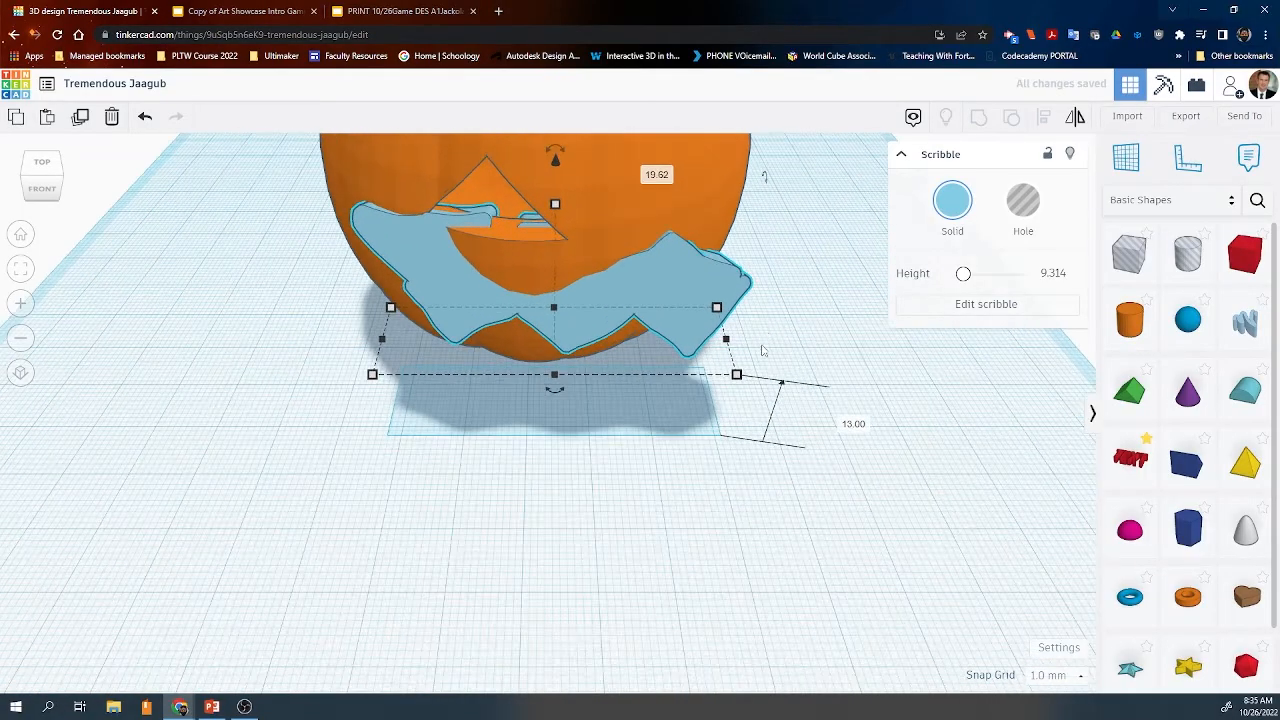
Step: Turn the mouth scribble into a hole and resize it to 50 mm wide and 20.47 mm deep
{"action": "left_click_drag", "start_coordinate": [736, 372], "coordinate": [712, 360]}
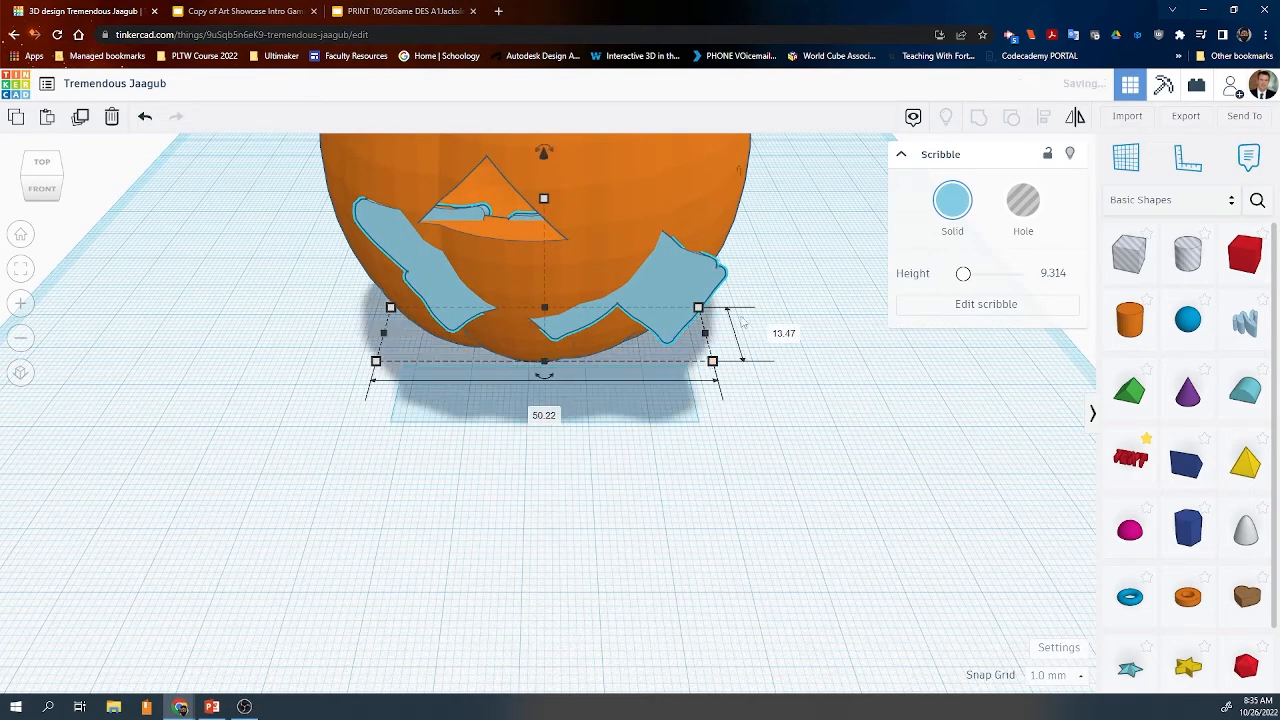
{"action": "left_click", "coordinate": [1016, 216]}
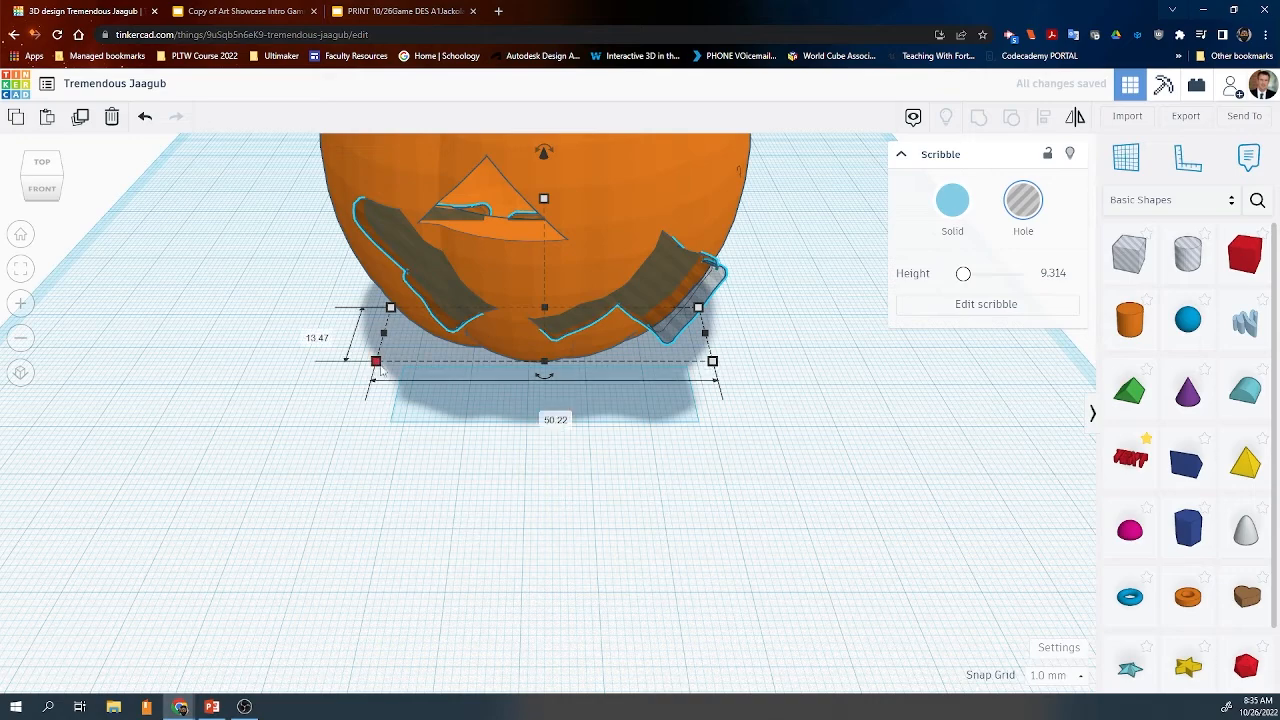
{"action": "left_click_drag", "start_coordinate": [376, 361], "coordinate": [368, 393]}
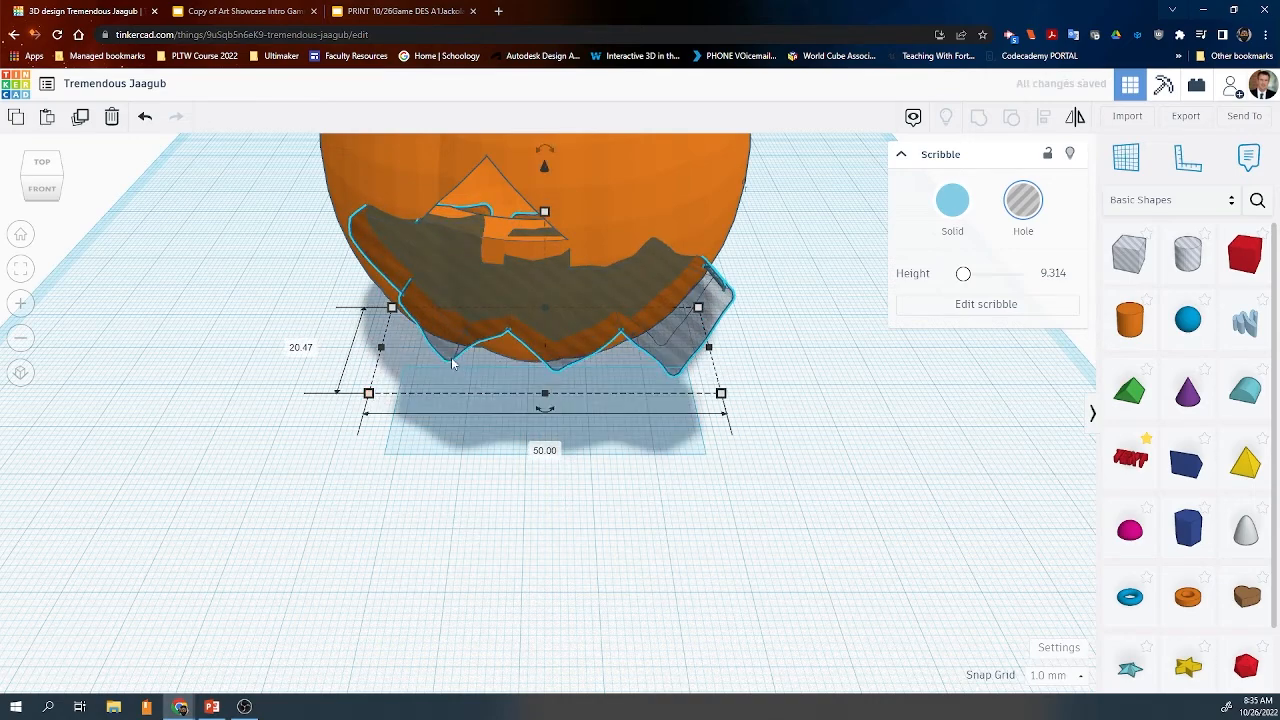
Step: Lower the mouth hole 1 mm and extend its depth to 22.47 mm
{"action": "mouse_move", "coordinate": [466, 356]}
{"action": "middle_mouse_down"}
{"action": "mouse_move", "coordinate": [499, 366]}
{"action": "mouse_move", "coordinate": [516, 402]}
{"action": "middle_mouse_up"}
{"action": "left_click_drag", "start_coordinate": [593, 217], "coordinate": [588, 245]}
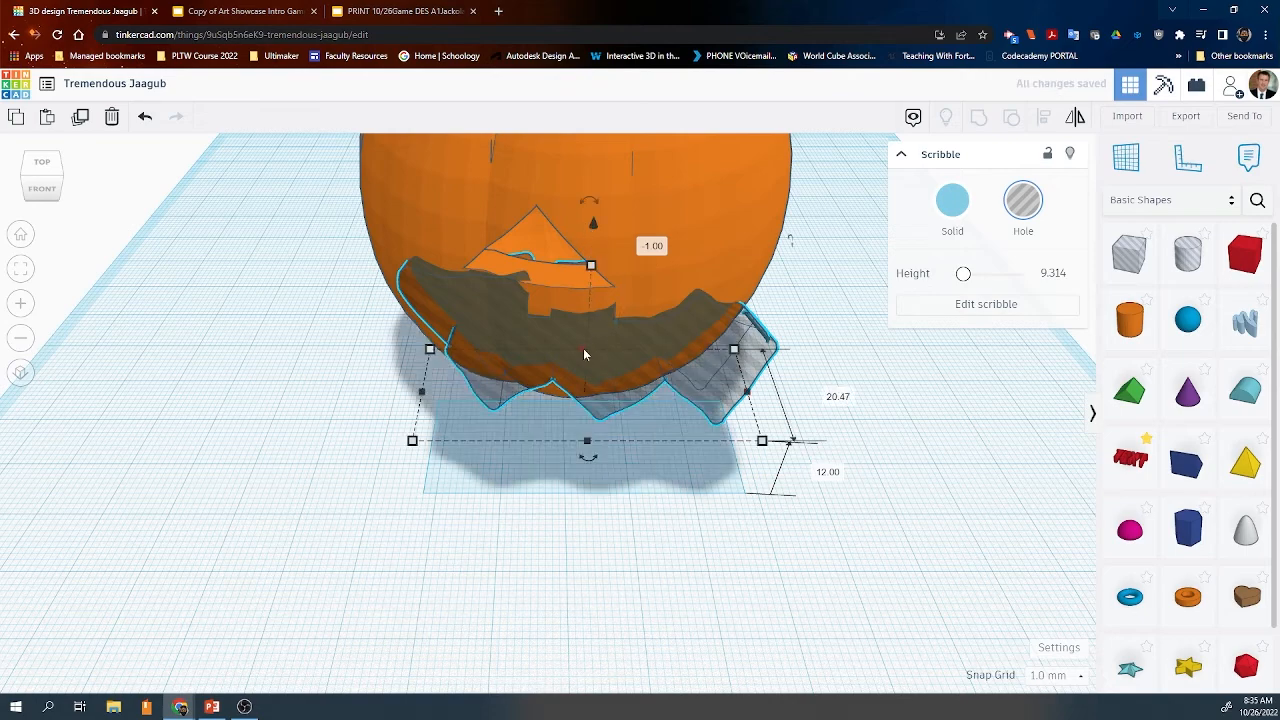
{"action": "left_click_drag", "start_coordinate": [587, 441], "coordinate": [588, 451]}
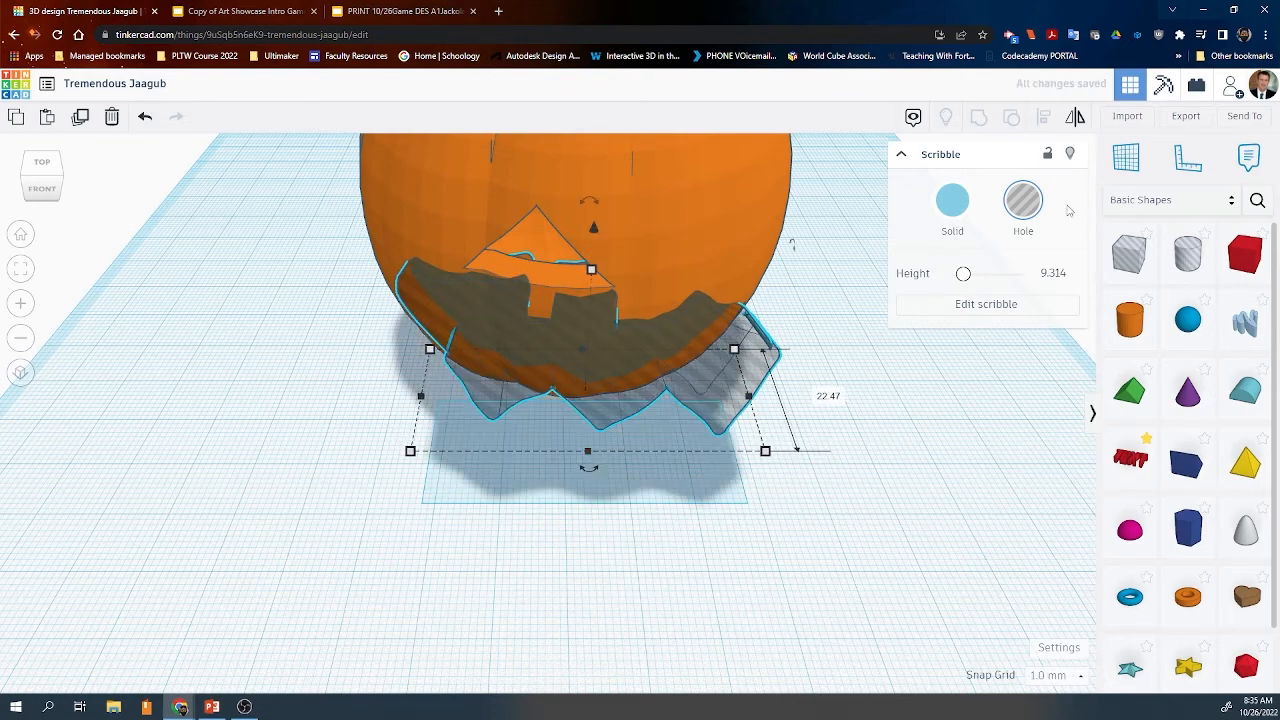
Step: Group the mouth hole with the pumpkin to cut the mouth, and inspect the carved front from several angles
{"action": "right_click_drag", "start_coordinate": [678, 386], "coordinate": [688, 382]}
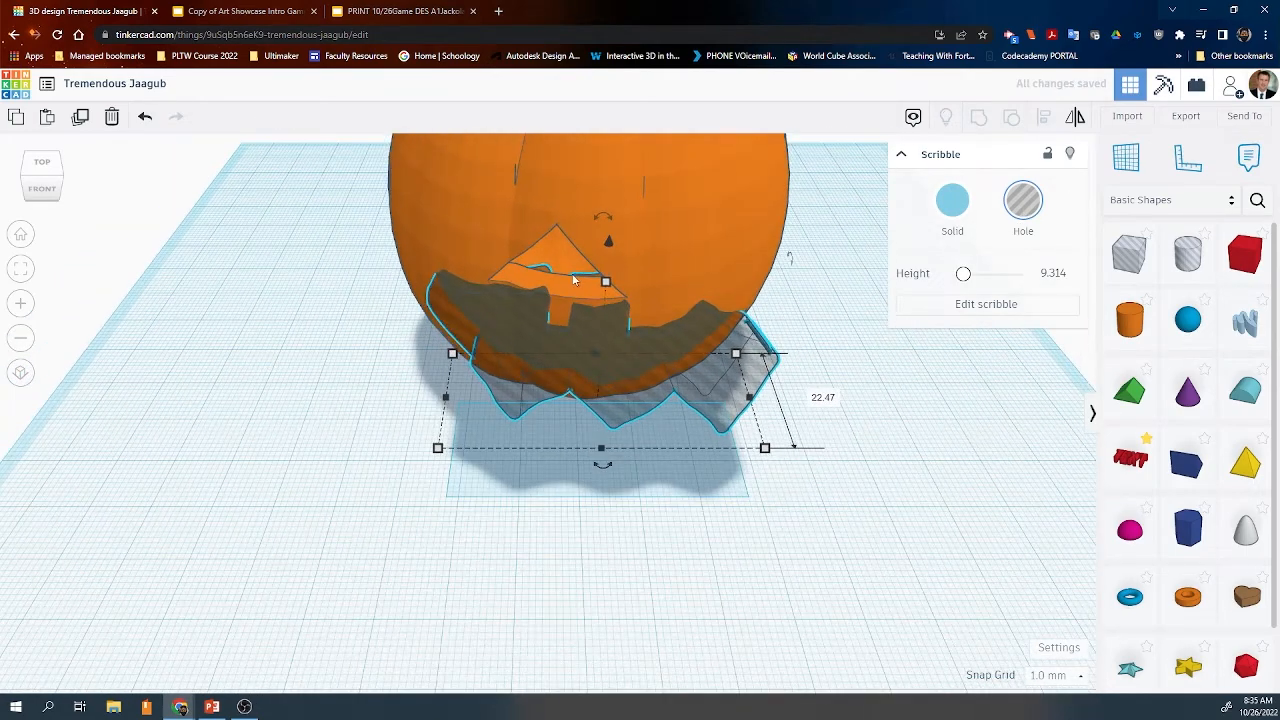
{"action": "left_click", "coordinate": [794, 289]}
{"action": "key", "text": "ctrl+a"}
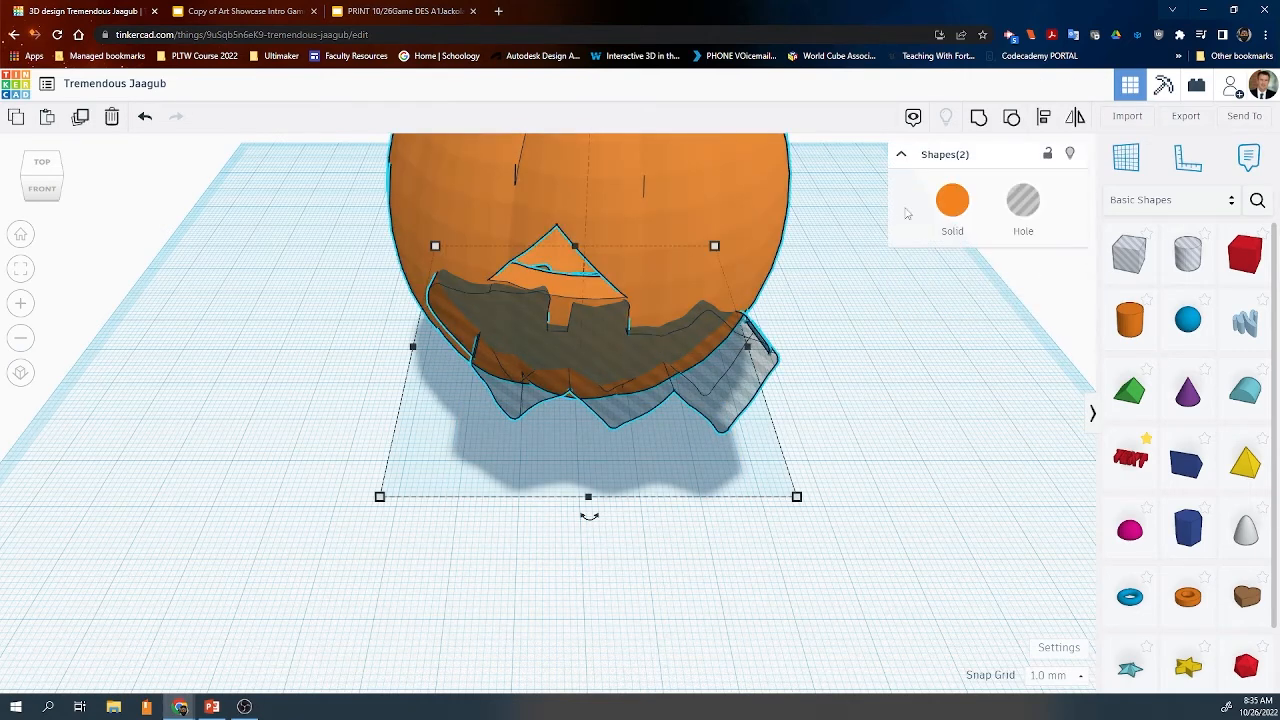
{"action": "left_click", "coordinate": [981, 116]}
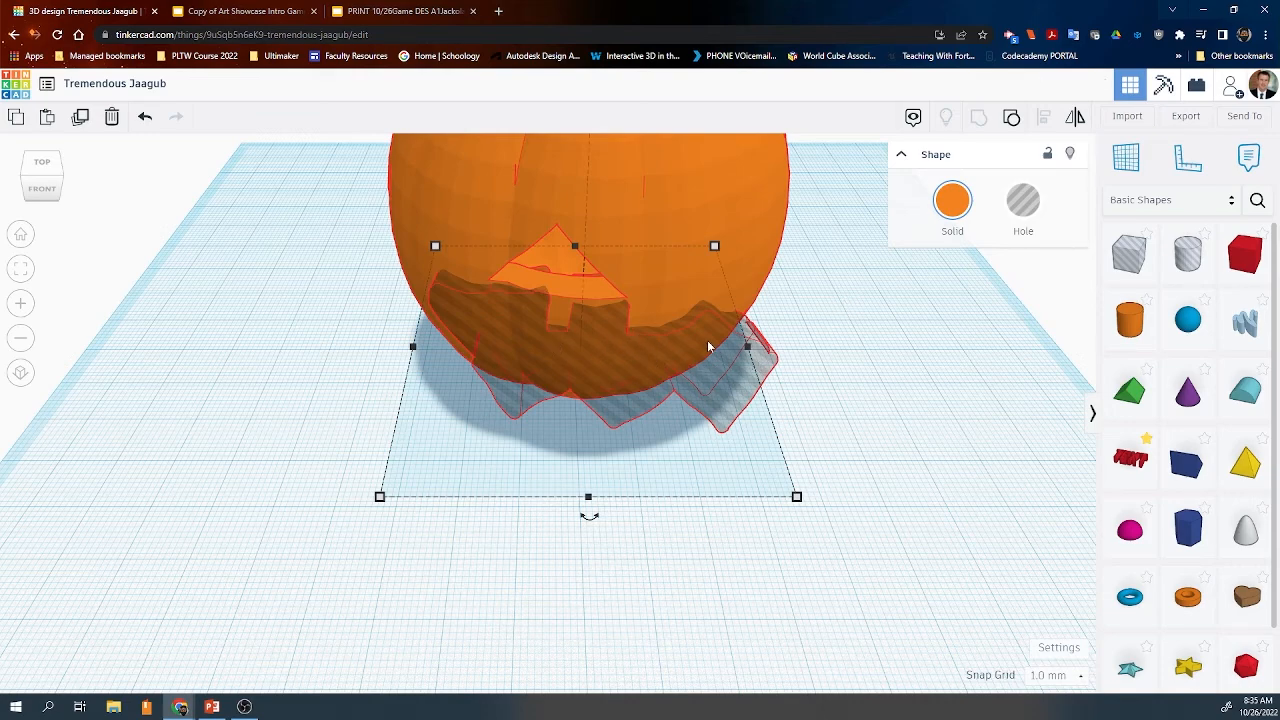
{"action": "scroll", "coordinate": [700, 346], "scroll_direction": "down", "scroll_amount": 3}
{"action": "right_click_drag", "start_coordinate": [670, 408], "coordinate": [694, 370]}
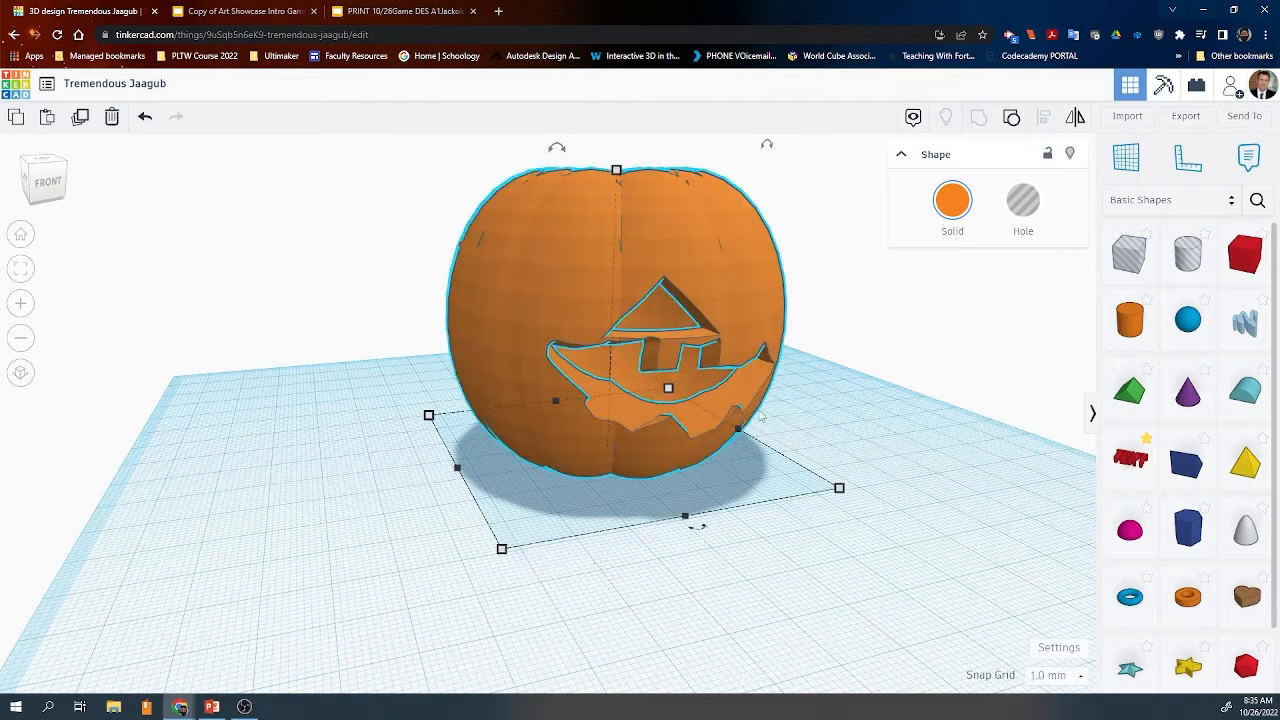
{"action": "right_click_drag", "start_coordinate": [708, 414], "coordinate": [602, 409]}
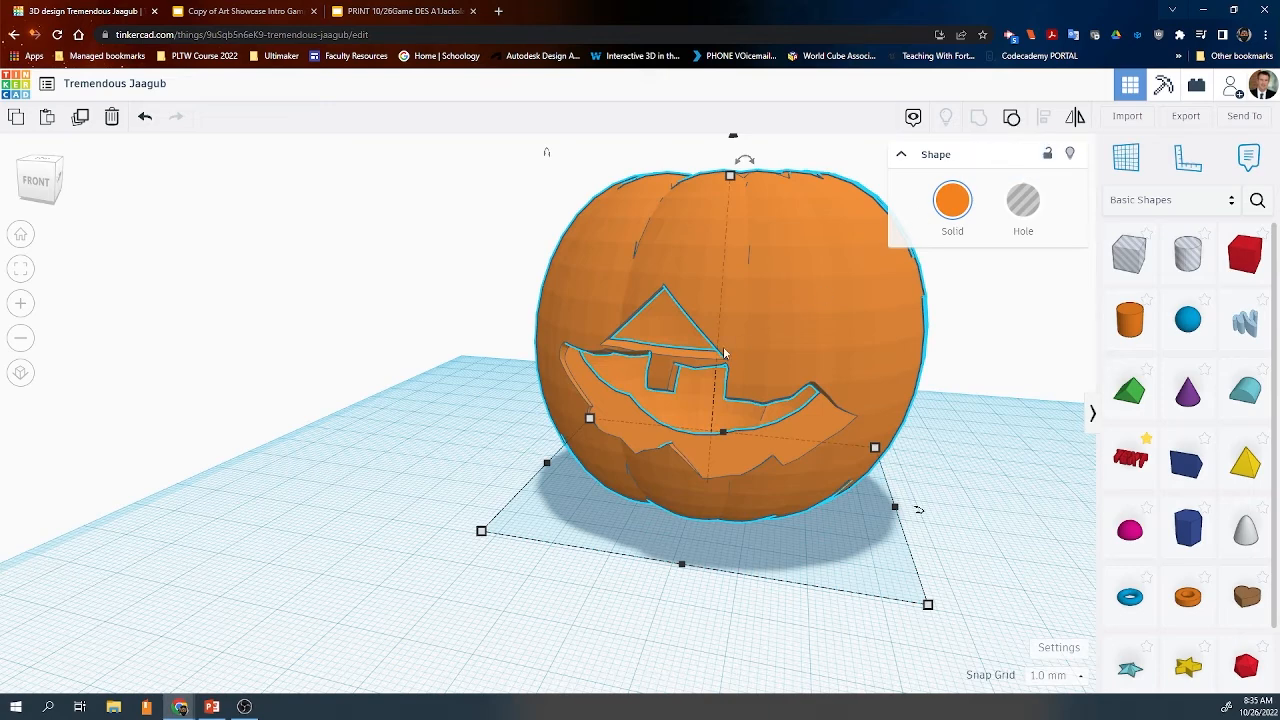
{"action": "scroll", "coordinate": [730, 420], "scroll_direction": "down", "scroll_amount": 2}
{"action": "left_click", "coordinate": [535, 336]}
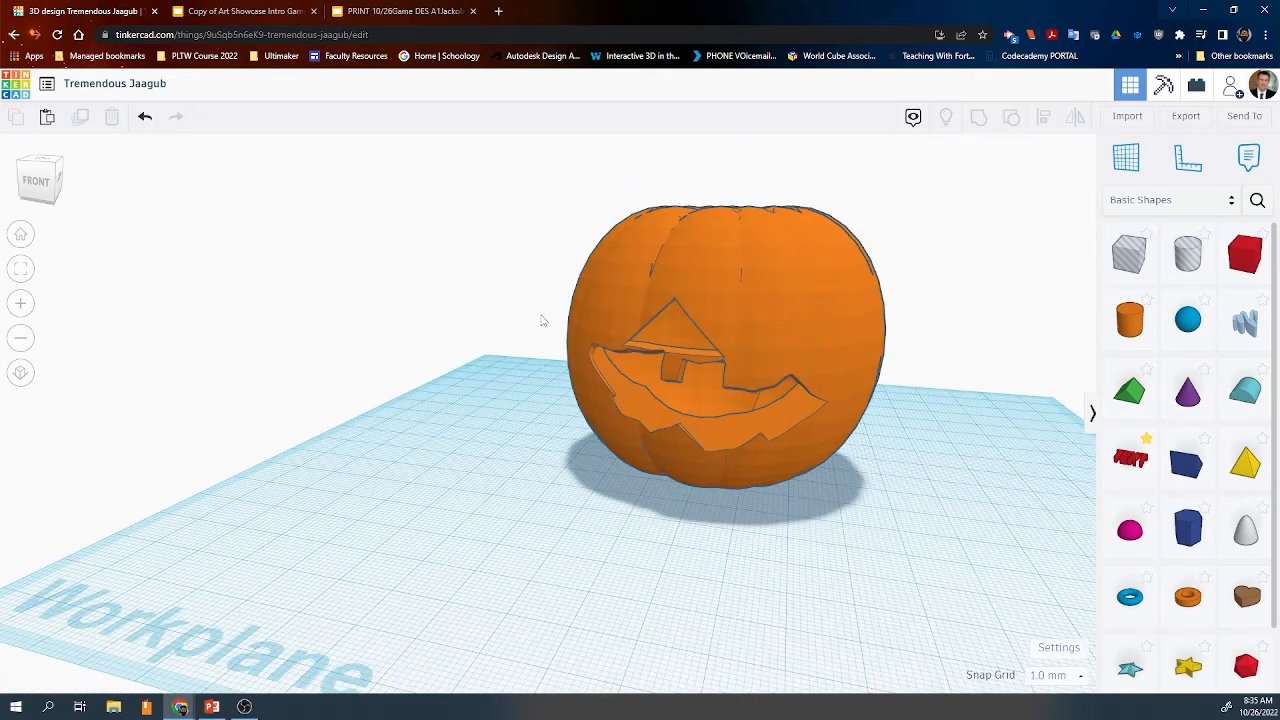
Step: Ungroup the pumpkin twice to separate the mouth hole and the triangular roof hole from it
{"action": "left_click", "coordinate": [706, 350]}
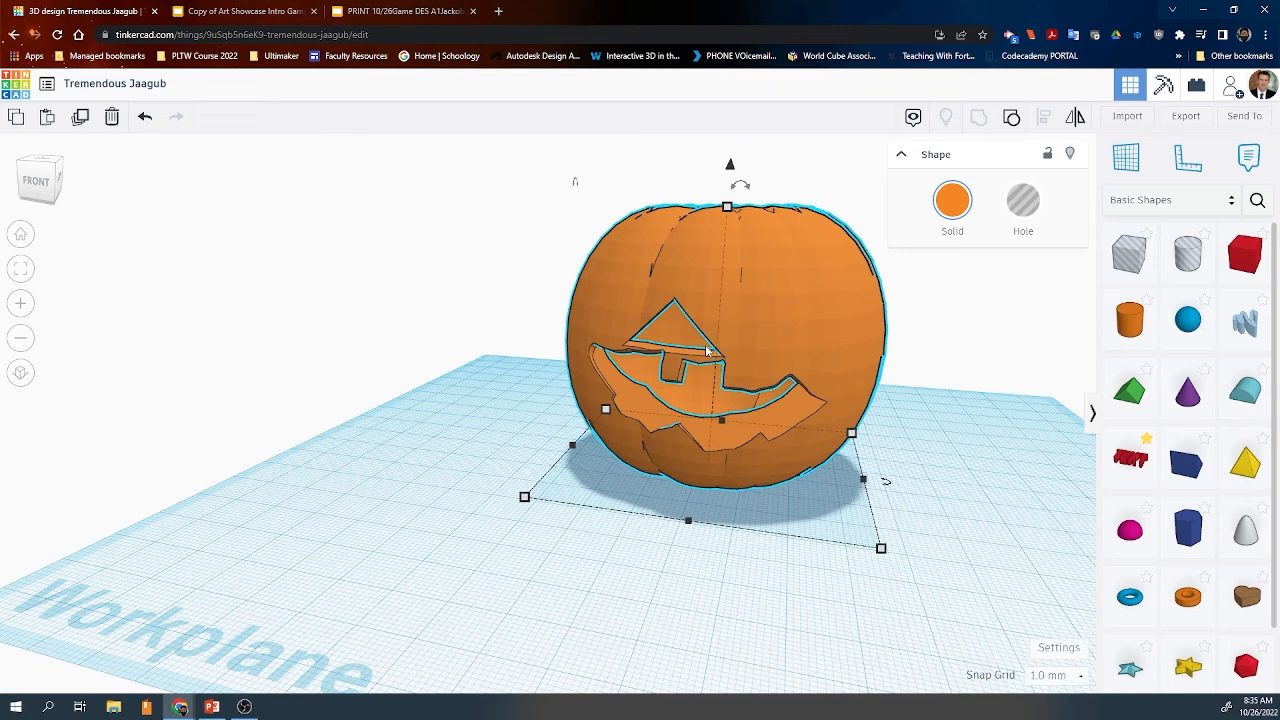
{"action": "left_click", "coordinate": [1010, 119]}
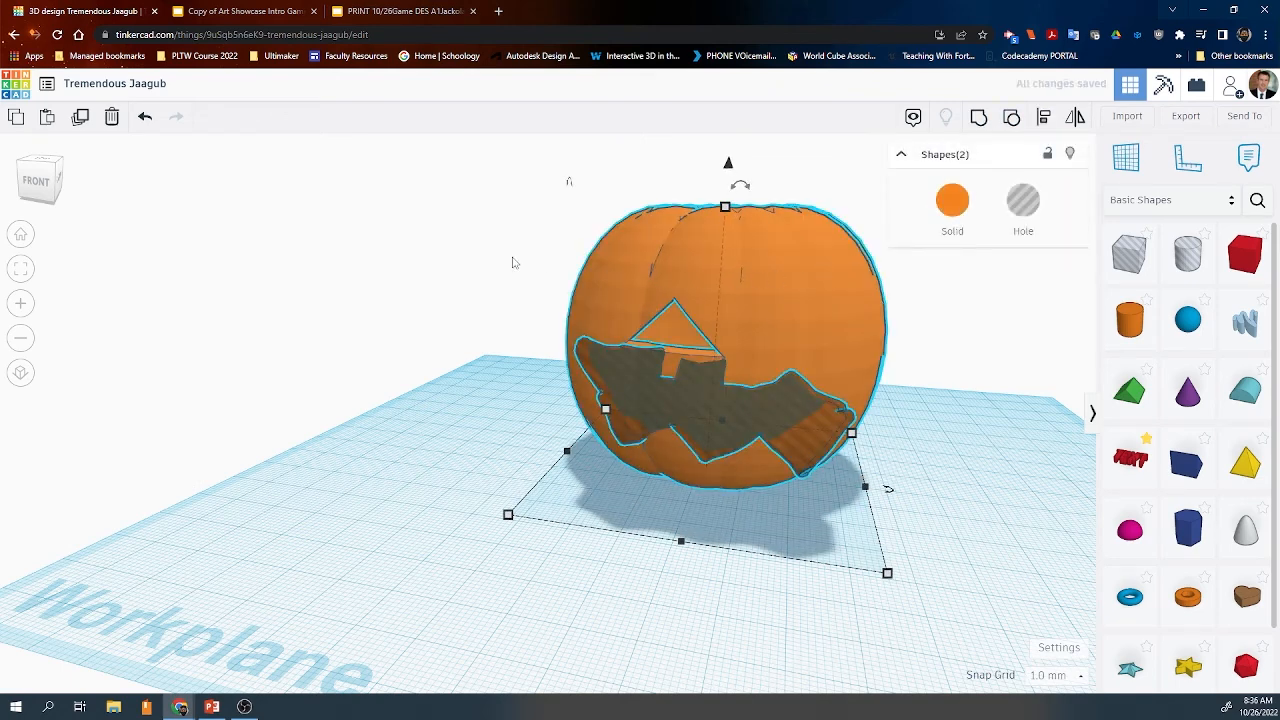
{"action": "left_click", "coordinate": [546, 283]}
{"action": "left_click", "coordinate": [669, 326]}
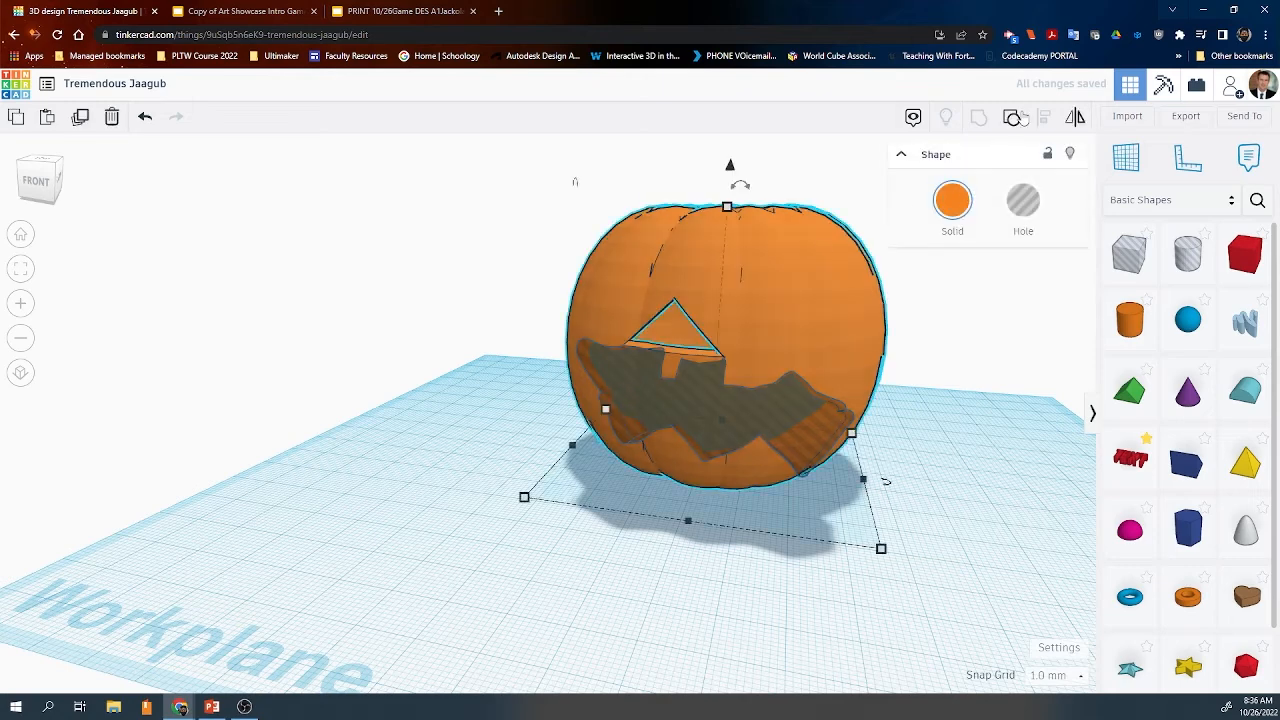
{"action": "left_click", "coordinate": [685, 332], "text": "shift"}
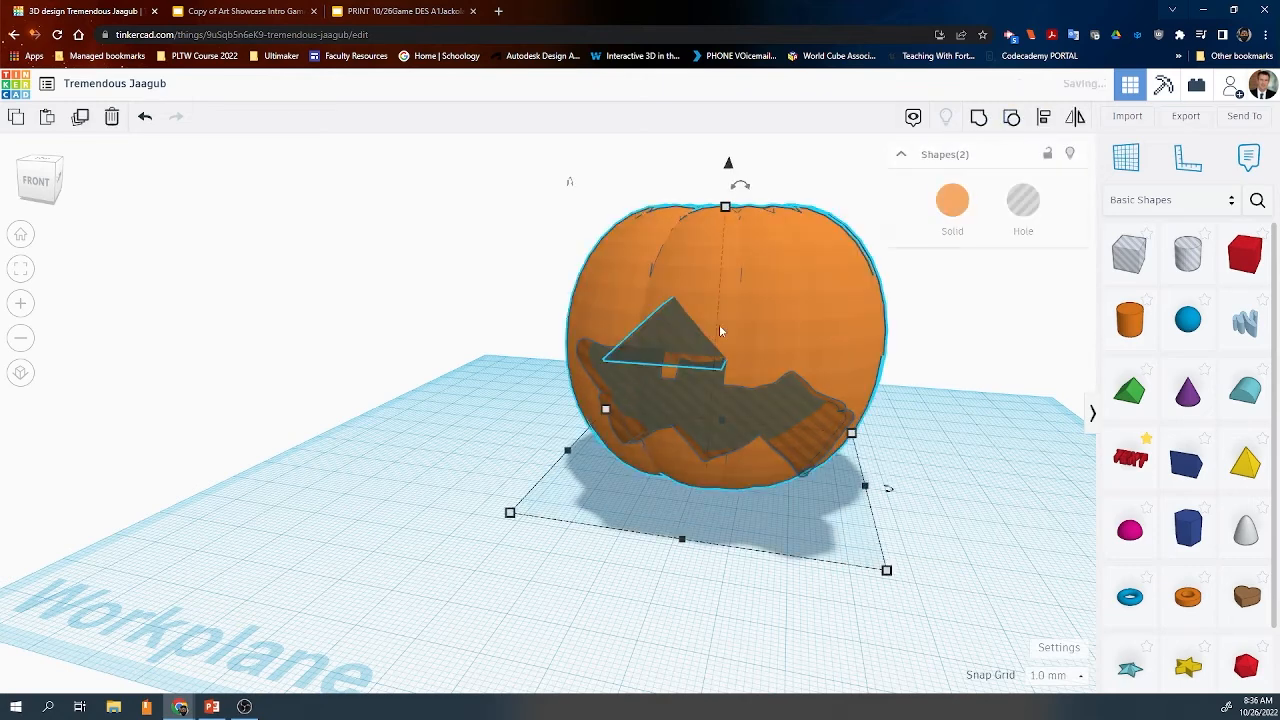
Step: Raise the triangular roof hole 7 mm and resize it to 13 mm wide and 17 mm deep as an eye
{"action": "left_click", "coordinate": [660, 332]}
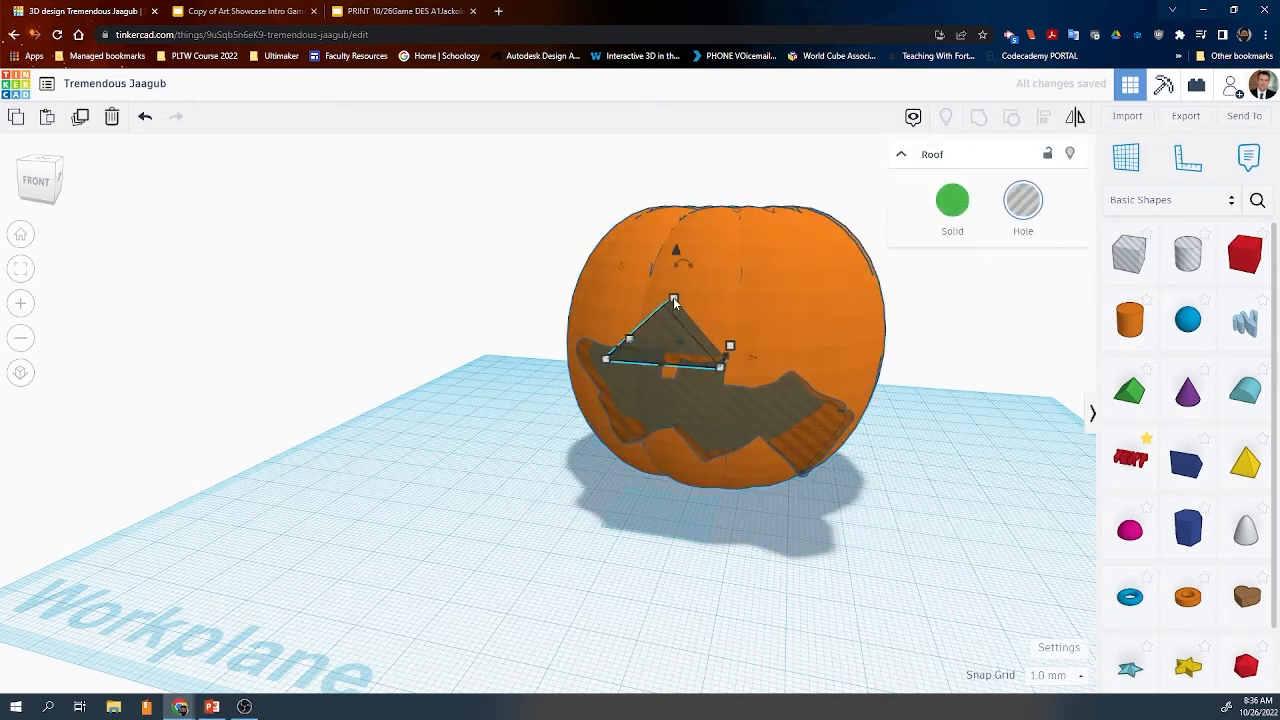
{"action": "left_click_drag", "start_coordinate": [677, 253], "coordinate": [679, 215]}
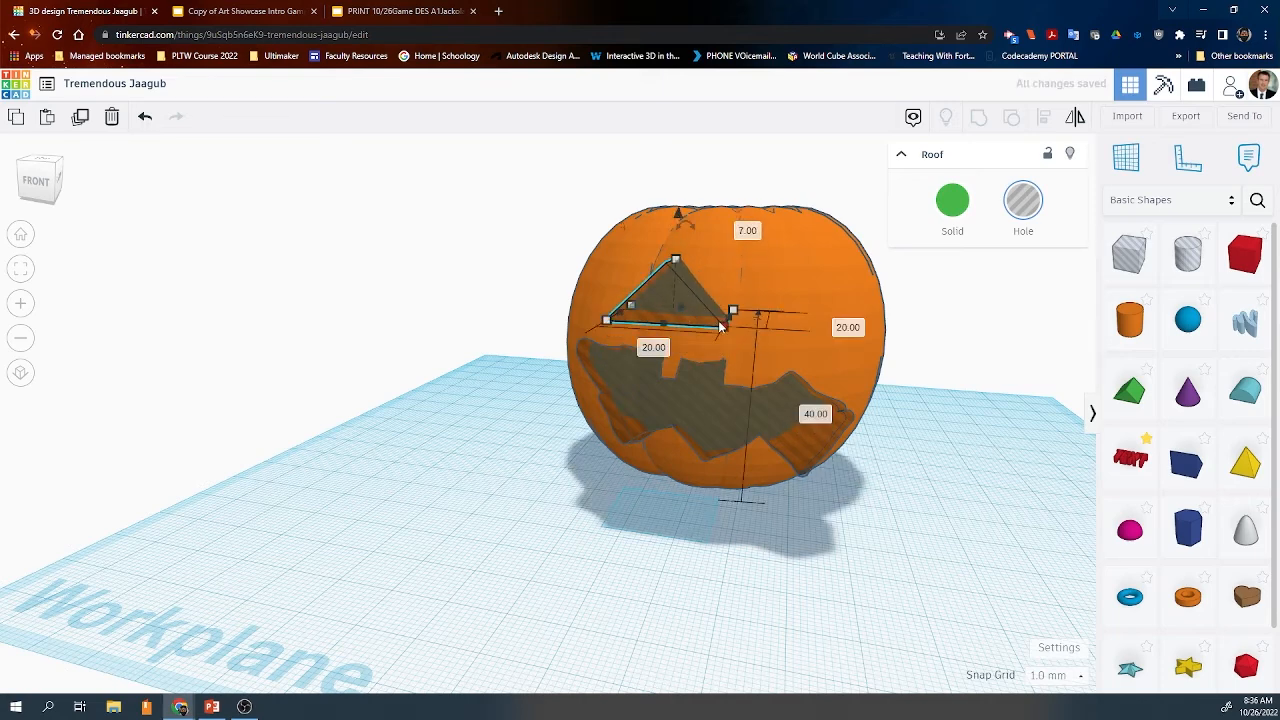
{"action": "left_click_drag", "start_coordinate": [726, 330], "coordinate": [683, 321]}
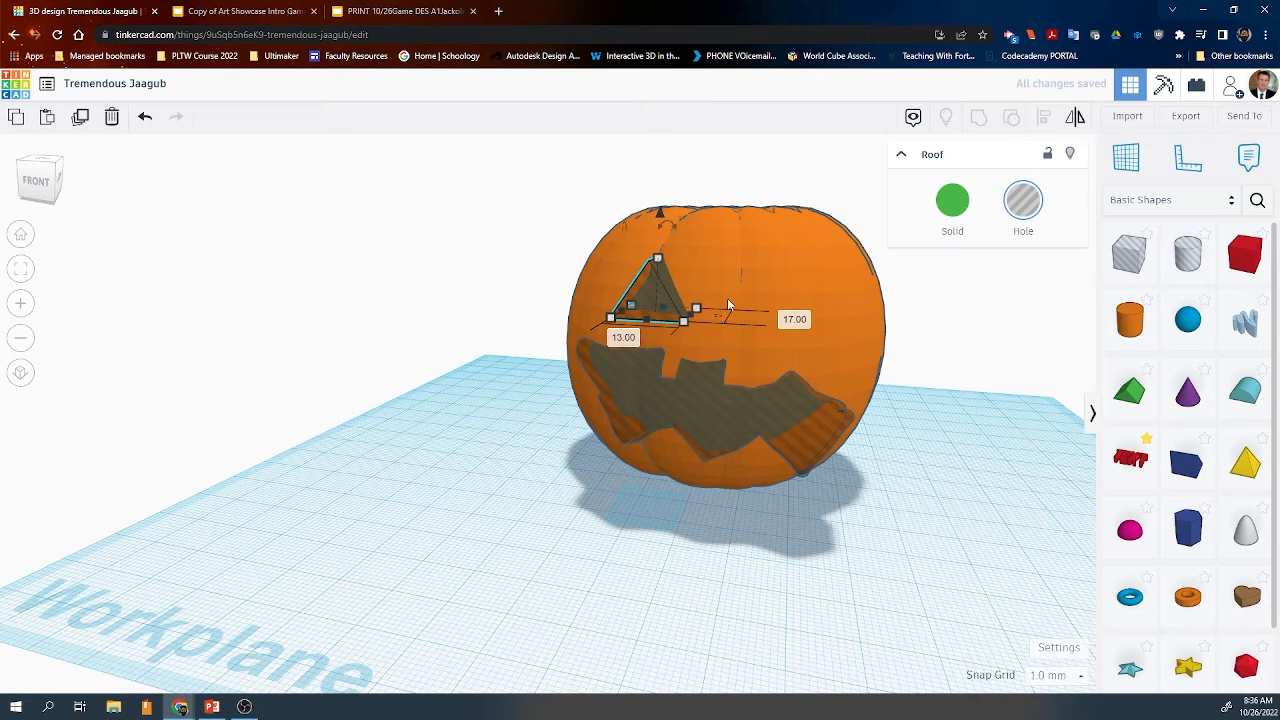
Step: Duplicate the eye hole and place the copy 18 mm across and 7 mm forward as the second eye
{"action": "left_click", "coordinate": [81, 118]}
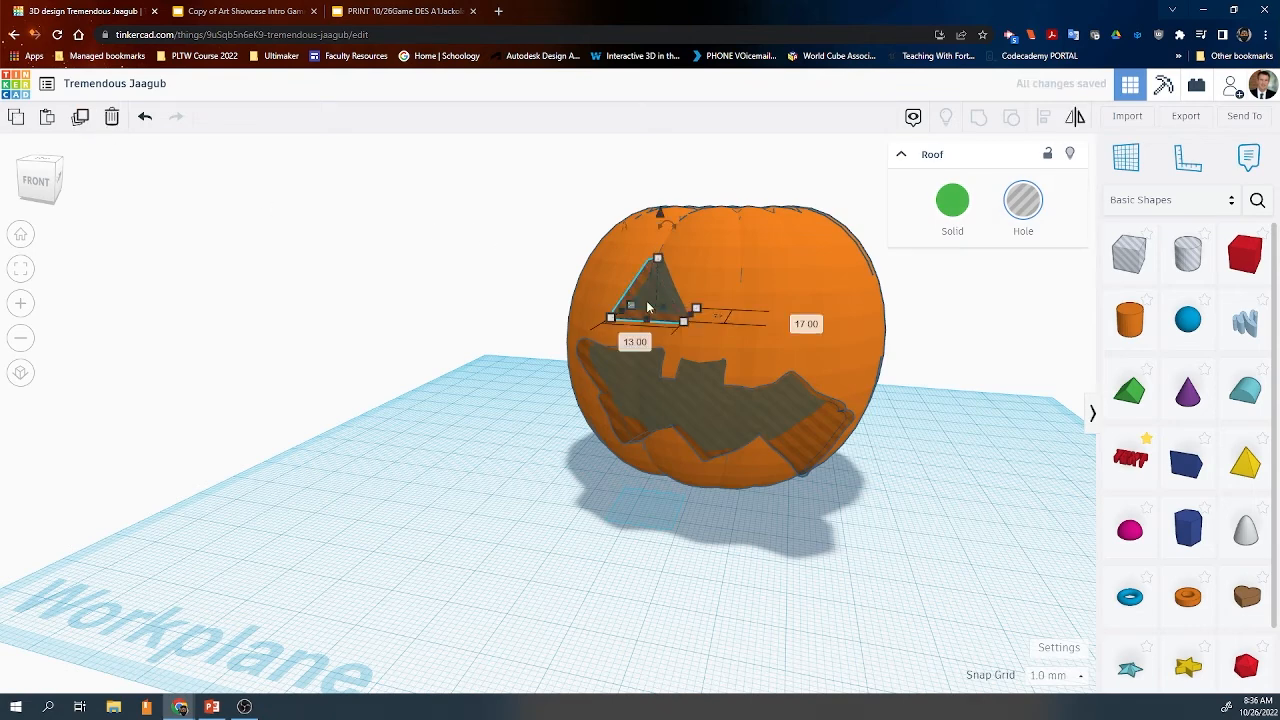
{"action": "left_click_drag", "start_coordinate": [652, 312], "coordinate": [757, 316]}
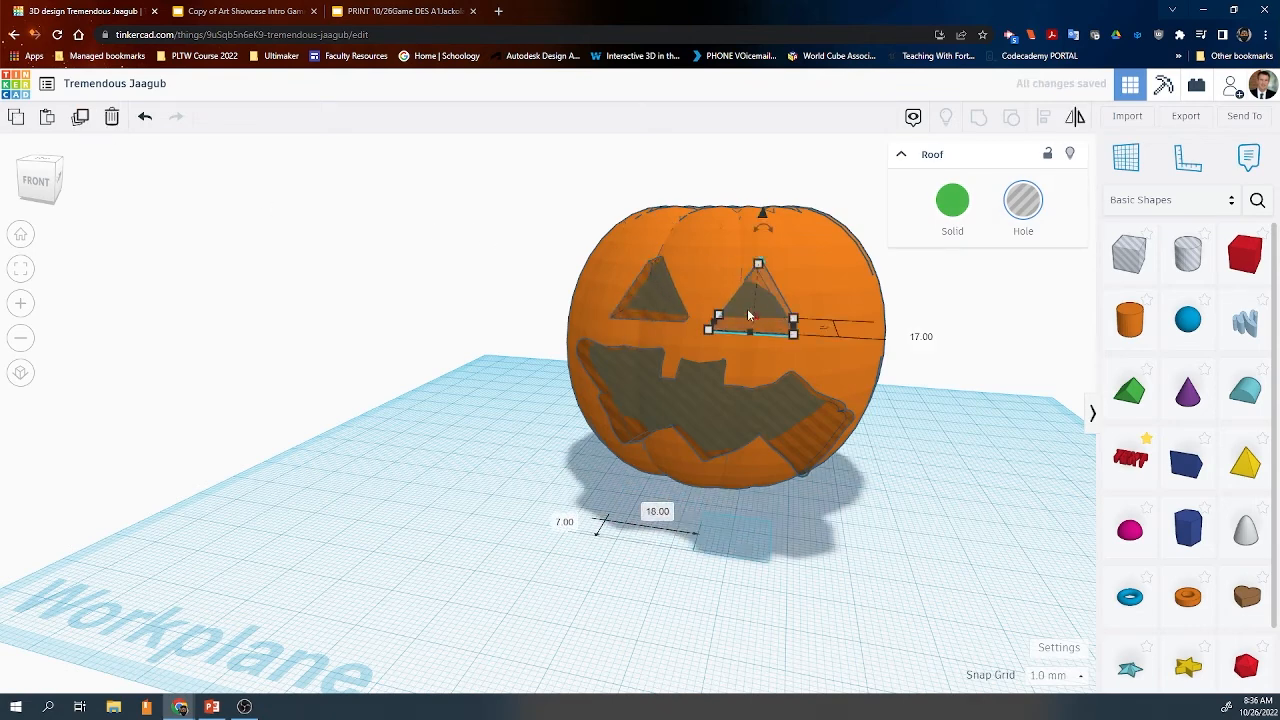
Step: Shift the mouth hole about 2 mm sideways and back into the pumpkin, and resize it to 43 mm wide and 19 mm deep
{"action": "left_click", "coordinate": [610, 440]}
{"action": "mouse_move", "coordinate": [519, 453]}
{"action": "right_mouse_down"}
{"action": "mouse_move", "coordinate": [840, 411]}
{"action": "mouse_move", "coordinate": [770, 395]}
{"action": "right_mouse_up"}
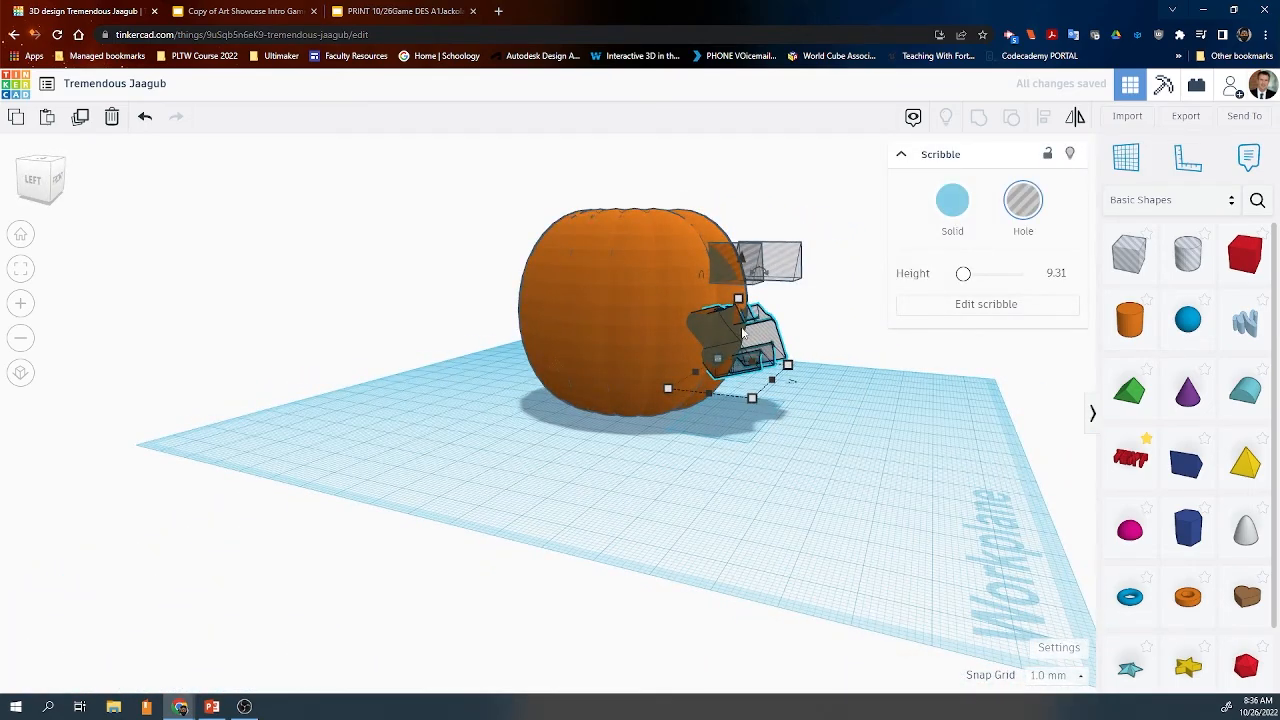
{"action": "right_click_drag", "start_coordinate": [780, 318], "coordinate": [860, 285]}
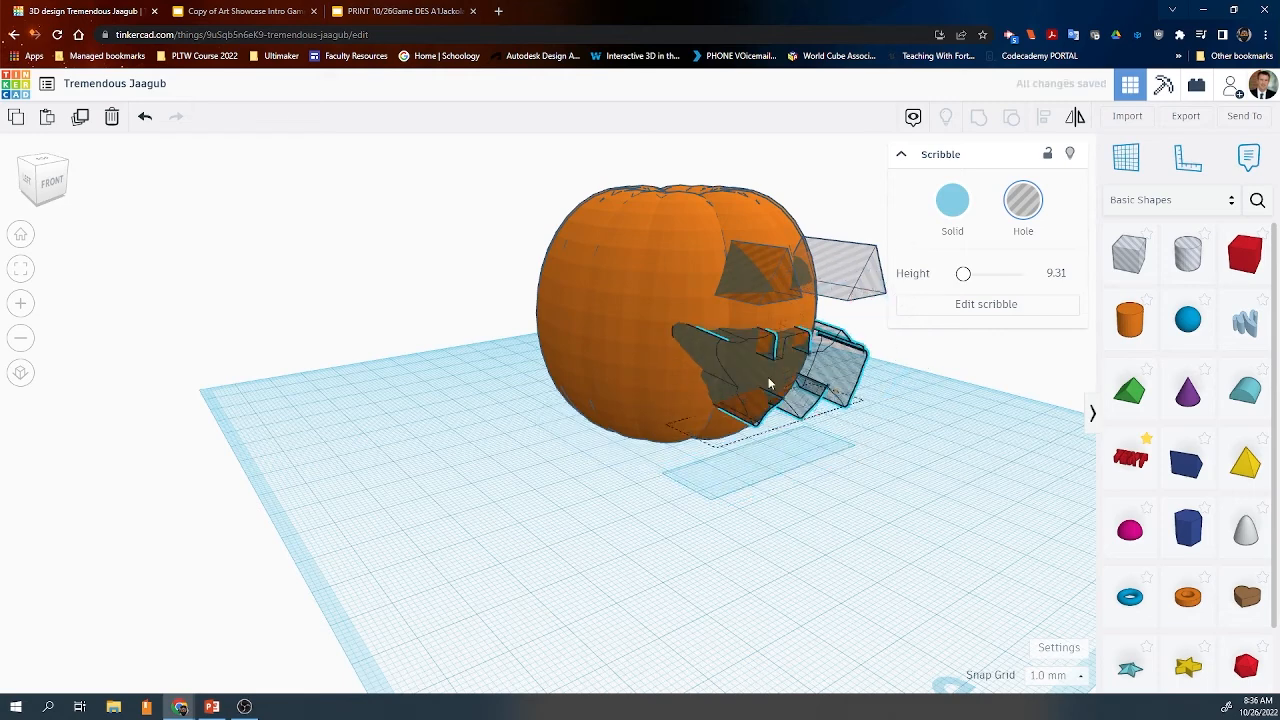
{"action": "mouse_move", "coordinate": [768, 380]}
{"action": "left_mouse_down"}
{"action": "mouse_move", "coordinate": [756, 371]}
{"action": "mouse_move", "coordinate": [715, 421]}
{"action": "left_mouse_up"}
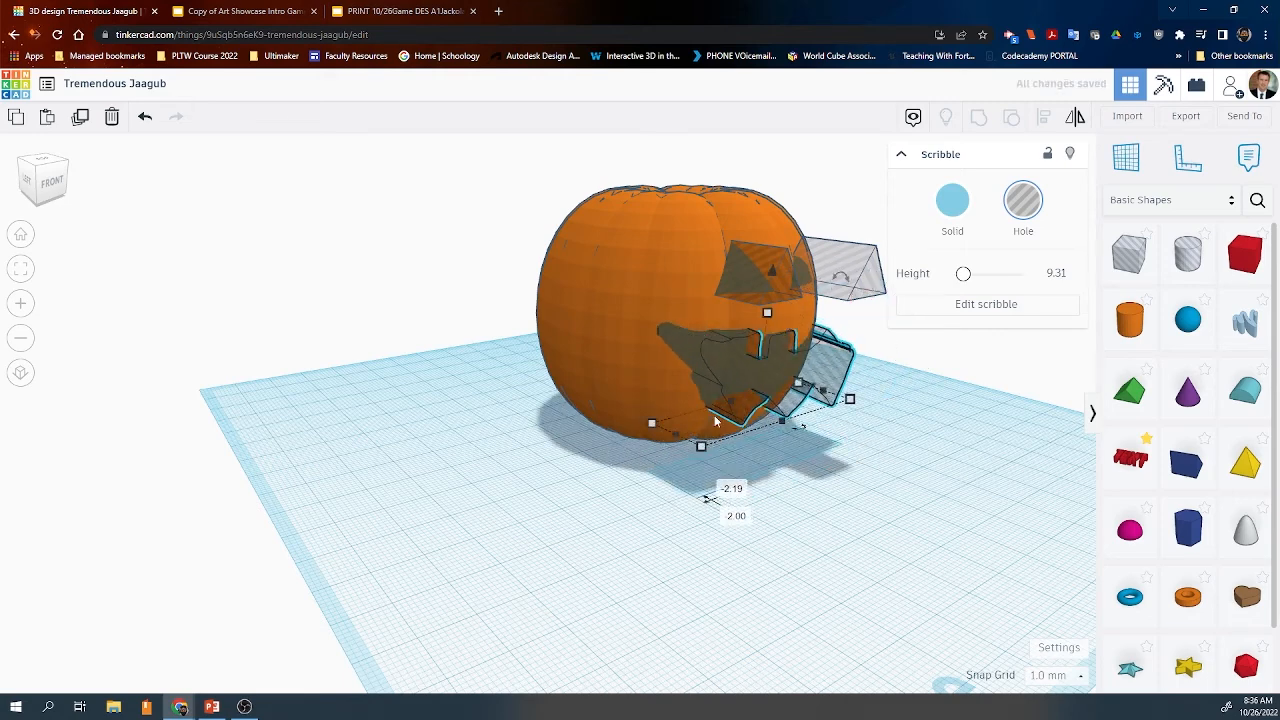
{"action": "mouse_move", "coordinate": [660, 436]}
{"action": "right_mouse_down"}
{"action": "mouse_move", "coordinate": [666, 414]}
{"action": "mouse_move", "coordinate": [641, 430]}
{"action": "right_mouse_up"}
{"action": "left_click_drag", "start_coordinate": [664, 446], "coordinate": [661, 443]}
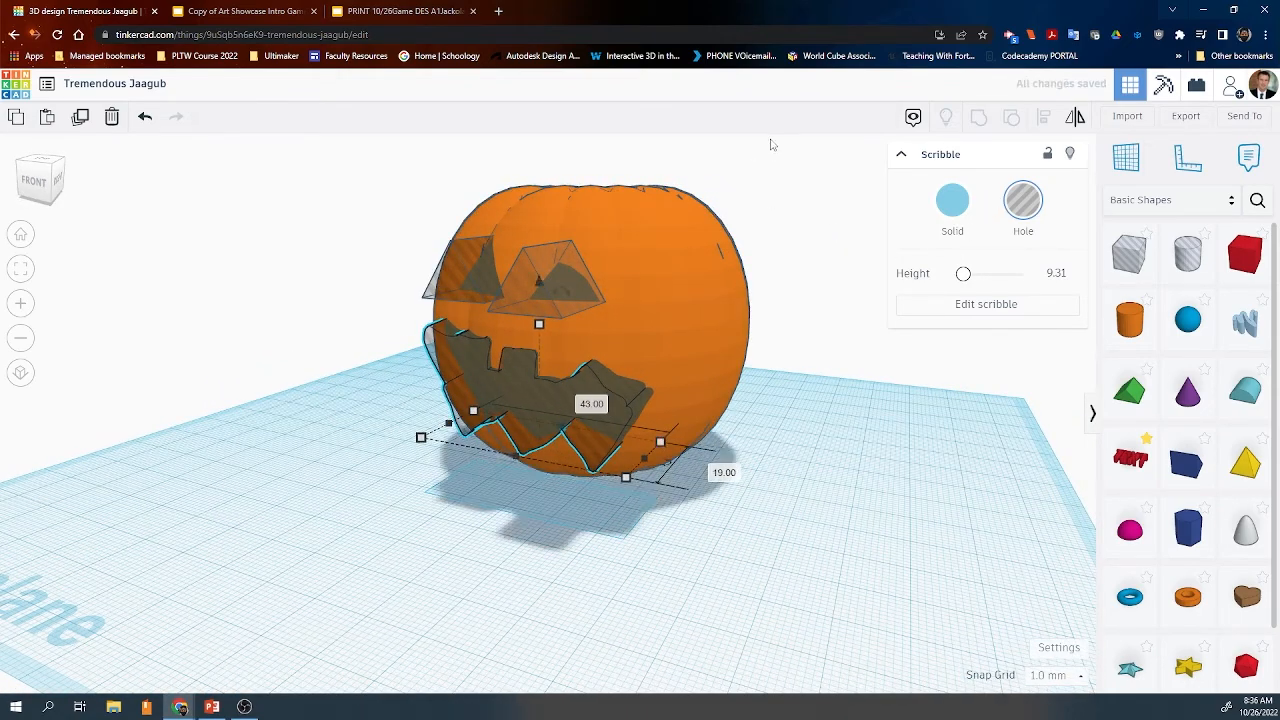
Step: Push the second eye hole back into the pumpkin's front, level with the first eye
{"action": "left_click", "coordinate": [757, 230]}
{"action": "left_click", "coordinate": [555, 290]}
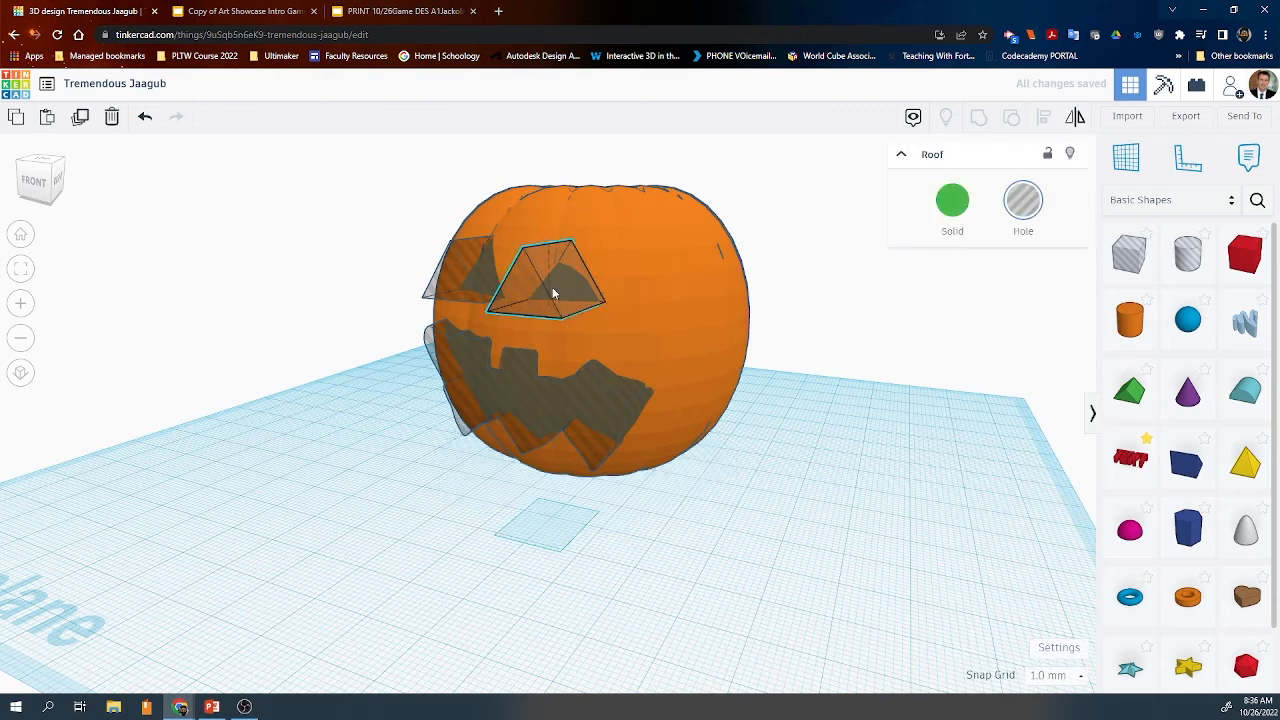
{"action": "left_click_drag", "start_coordinate": [553, 291], "coordinate": [566, 286]}
Step: Group the pumpkin with both eye holes and the mouth hole to cut out the face
{"action": "left_click", "coordinate": [773, 329]}
{"action": "scroll", "coordinate": [757, 342], "scroll_direction": "down", "scroll_amount": 2}
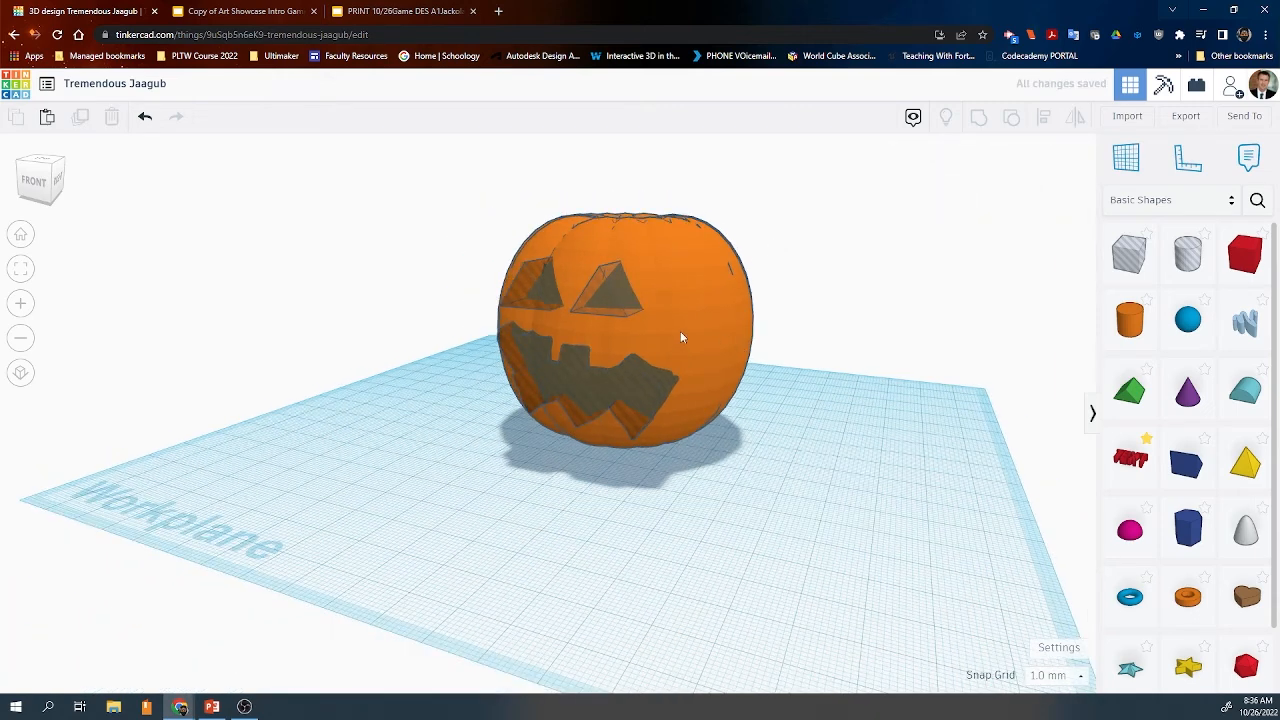
{"action": "key", "text": "ctrl+a"}
{"action": "left_click", "coordinate": [979, 121]}
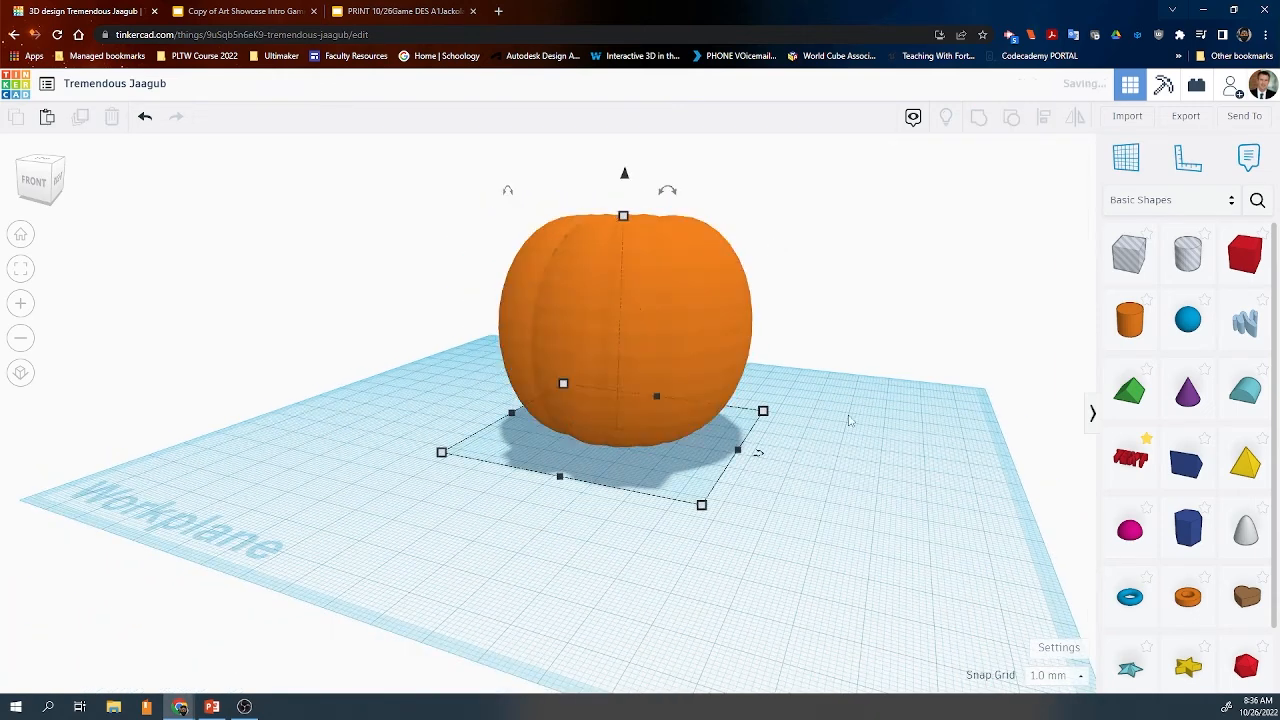